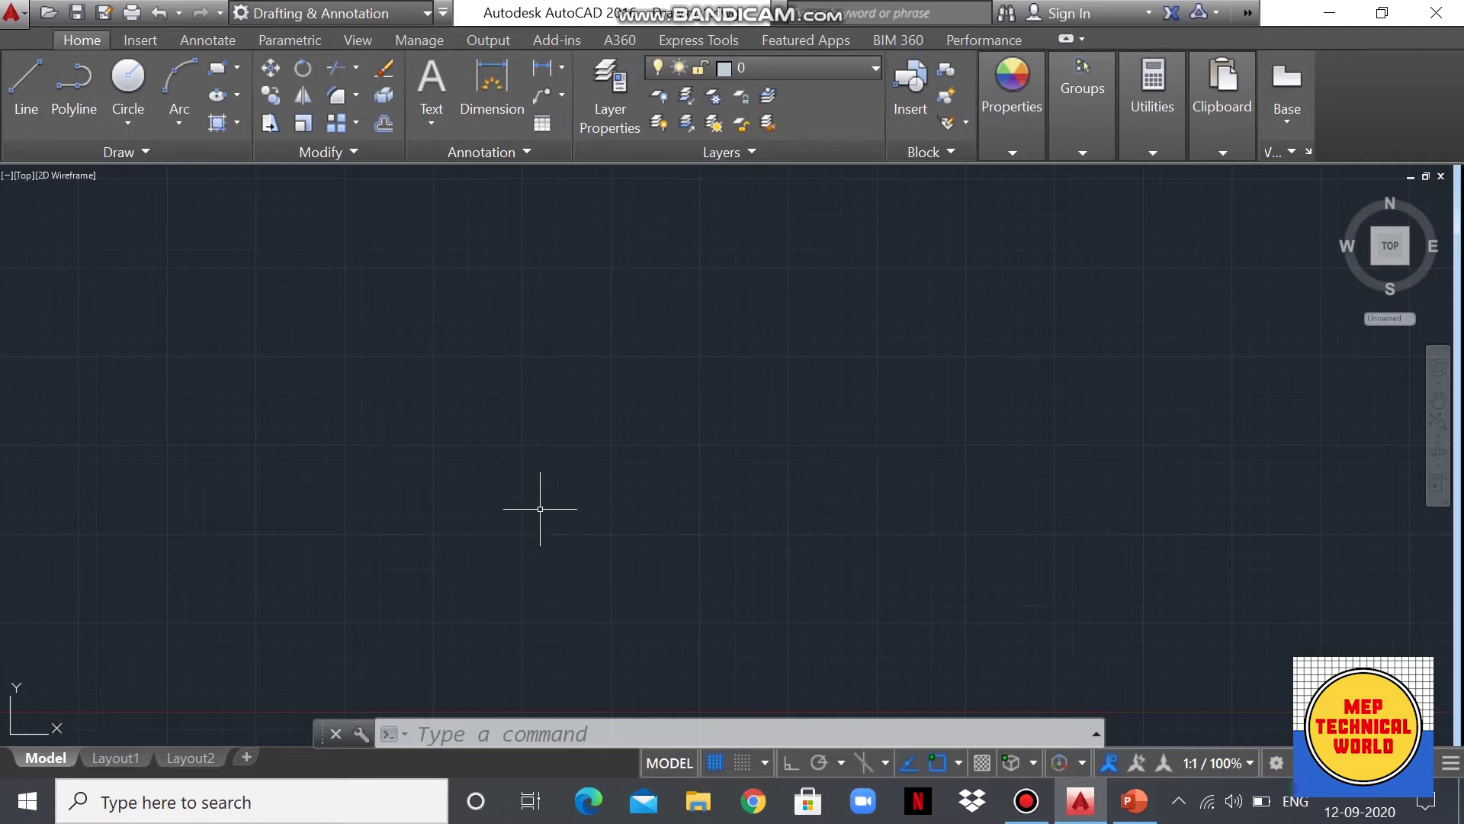
# Step: Draw a single horizontal line 200 units long in the empty drawing with the Line command
pyautogui.click(499, 737)
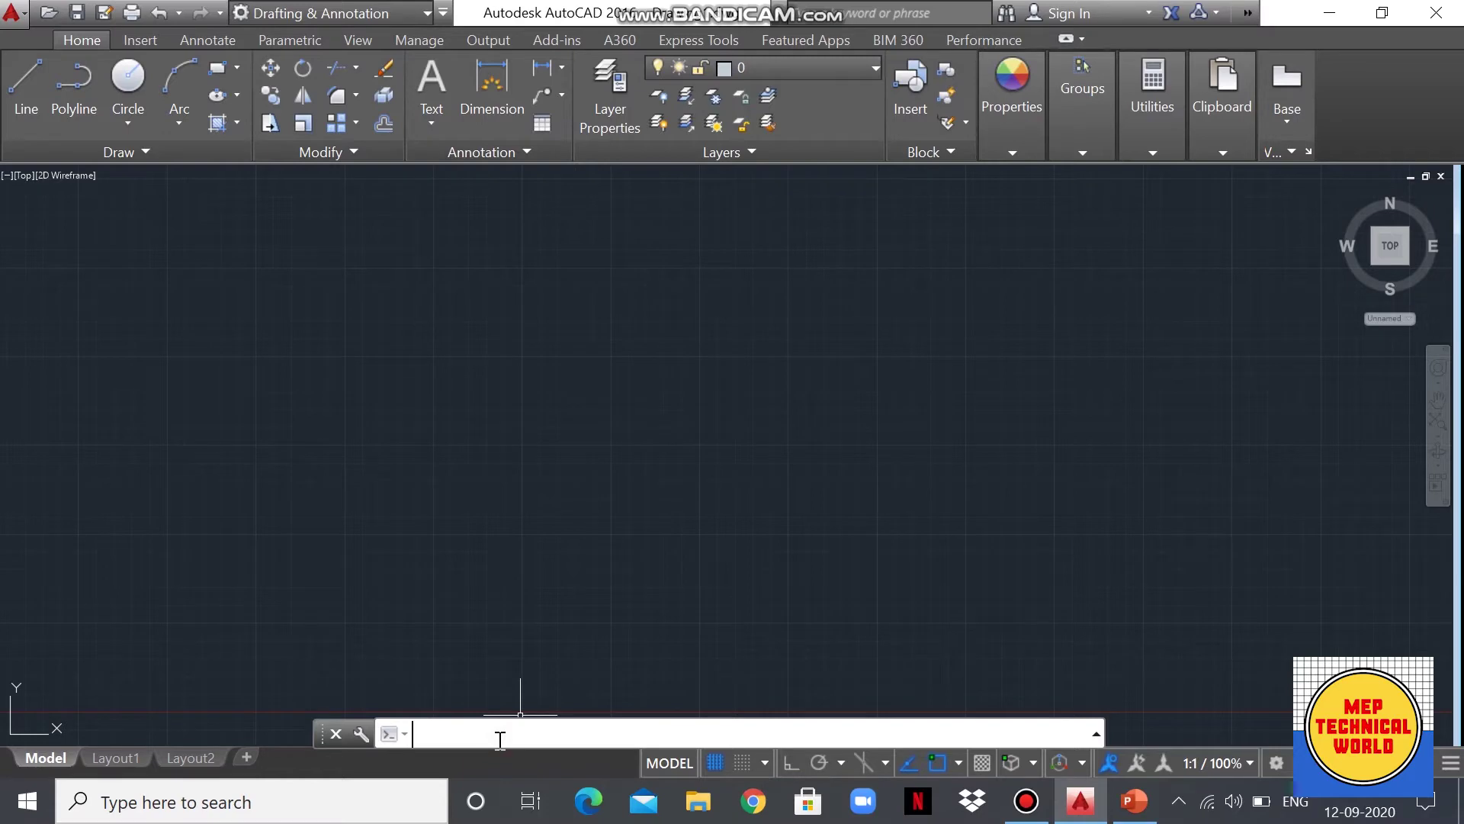
pyautogui.write('L')
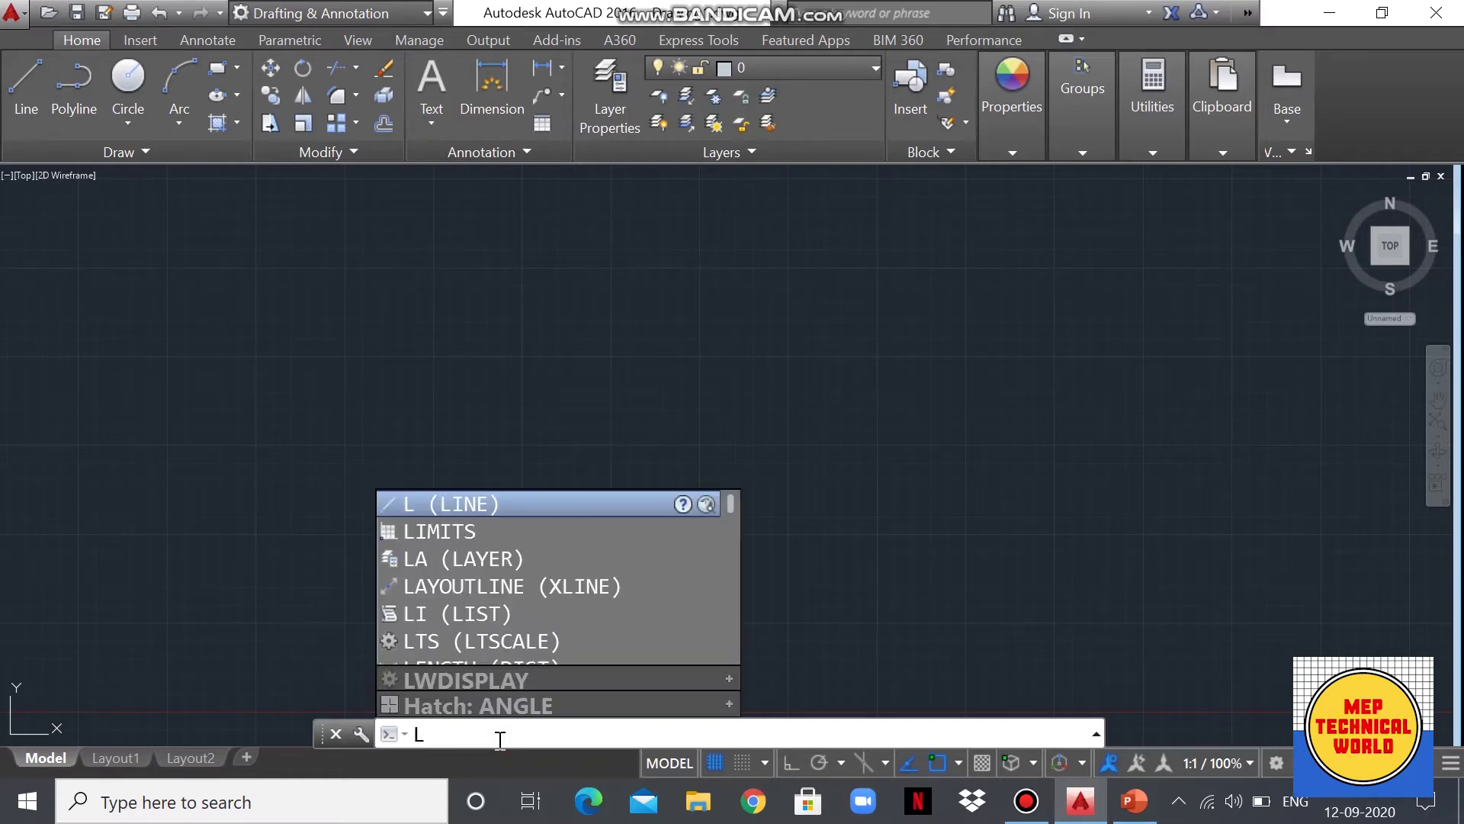
pyautogui.press('Return')
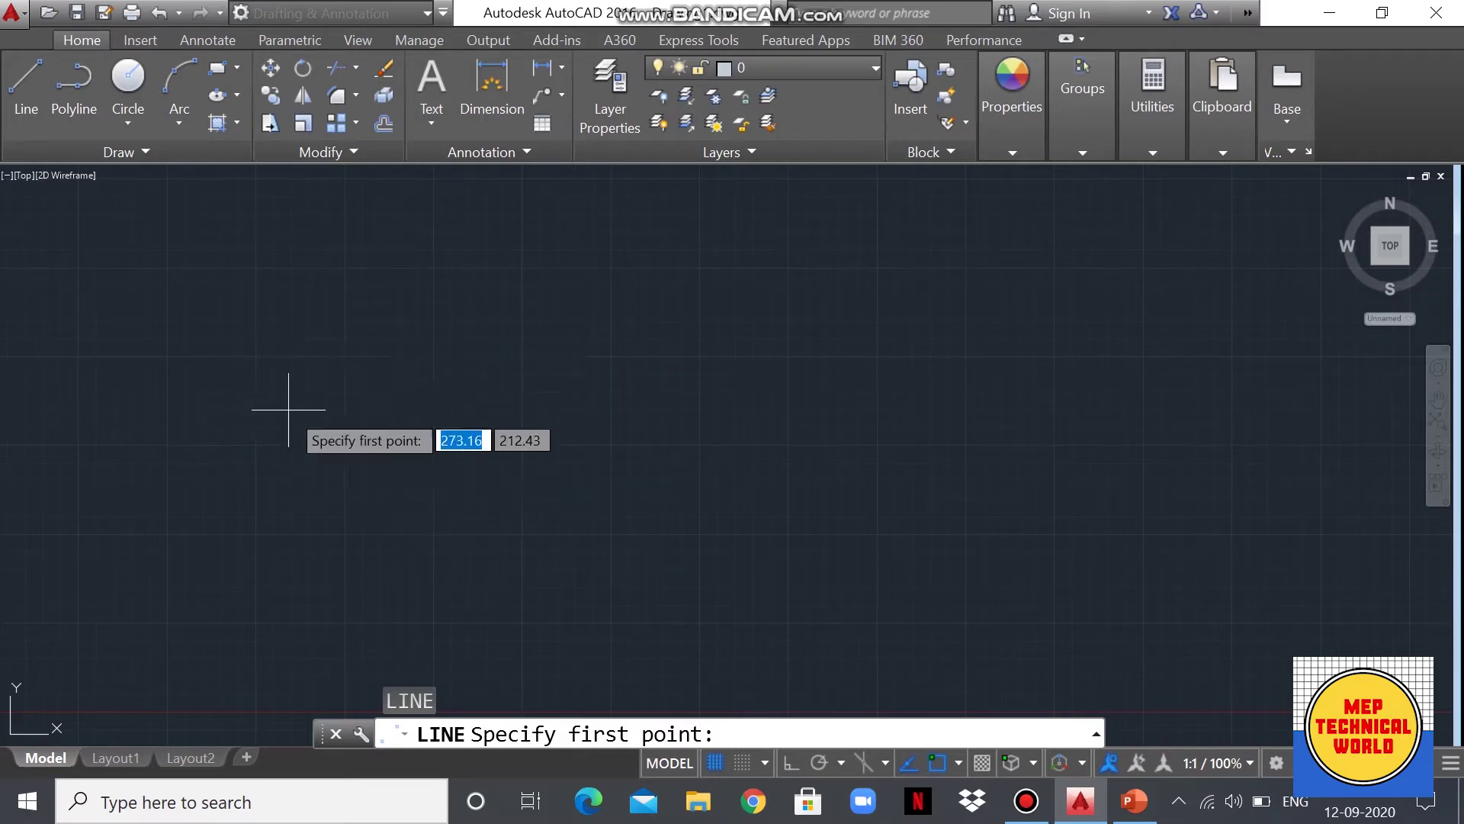
pyautogui.click(343, 361)
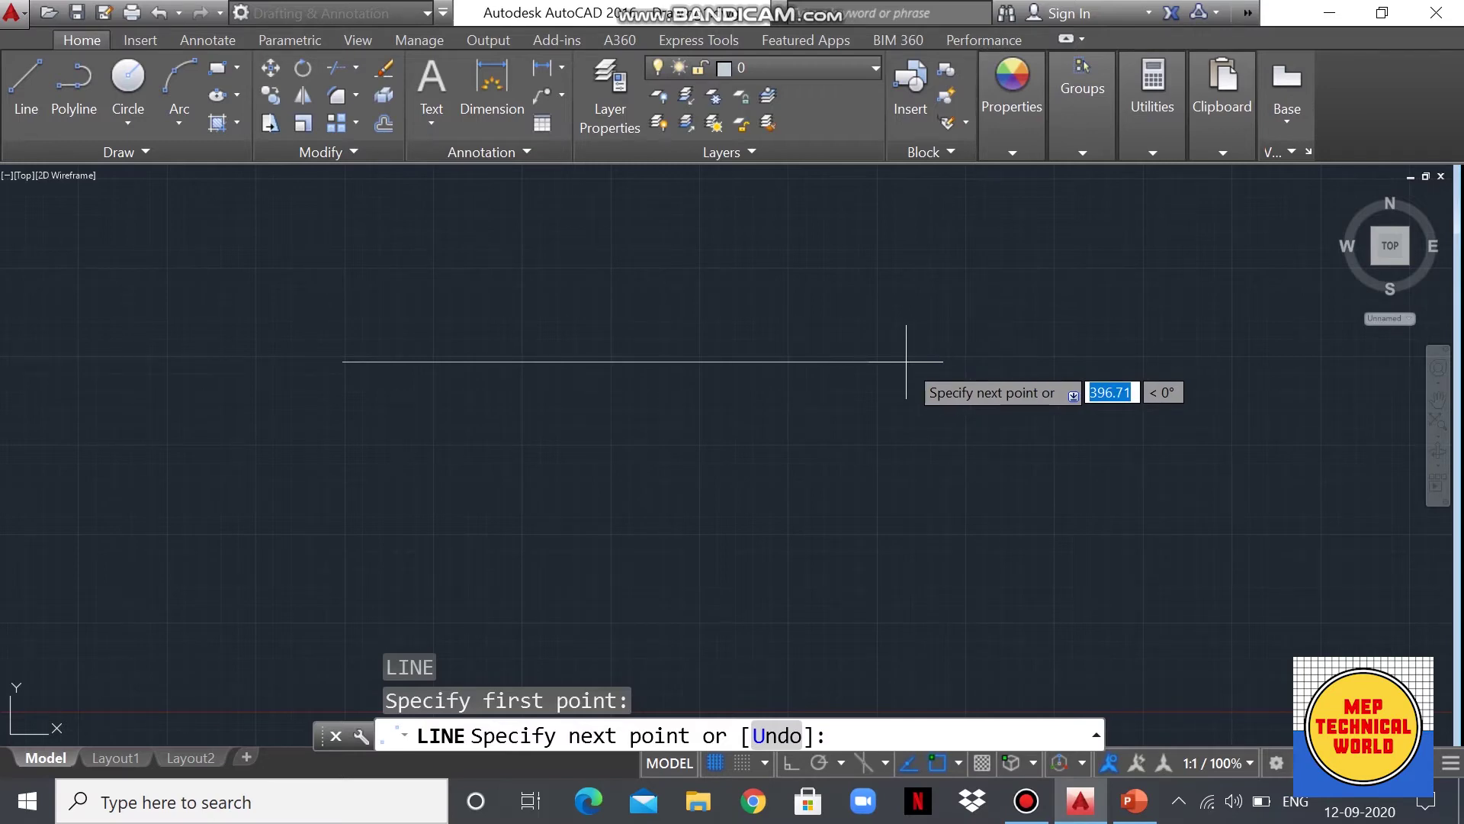
pyautogui.write('200')
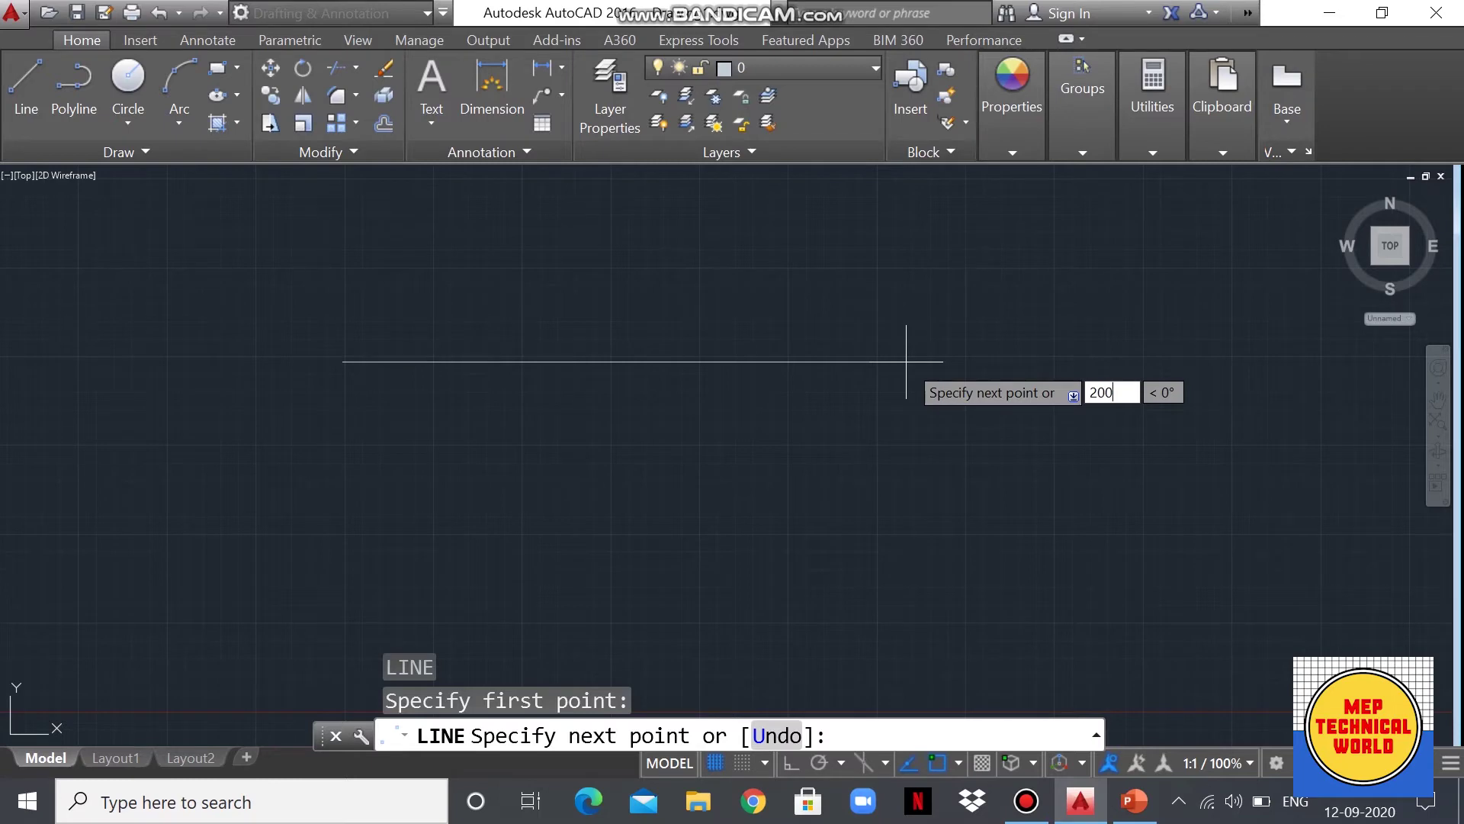
pyautogui.press('Return')
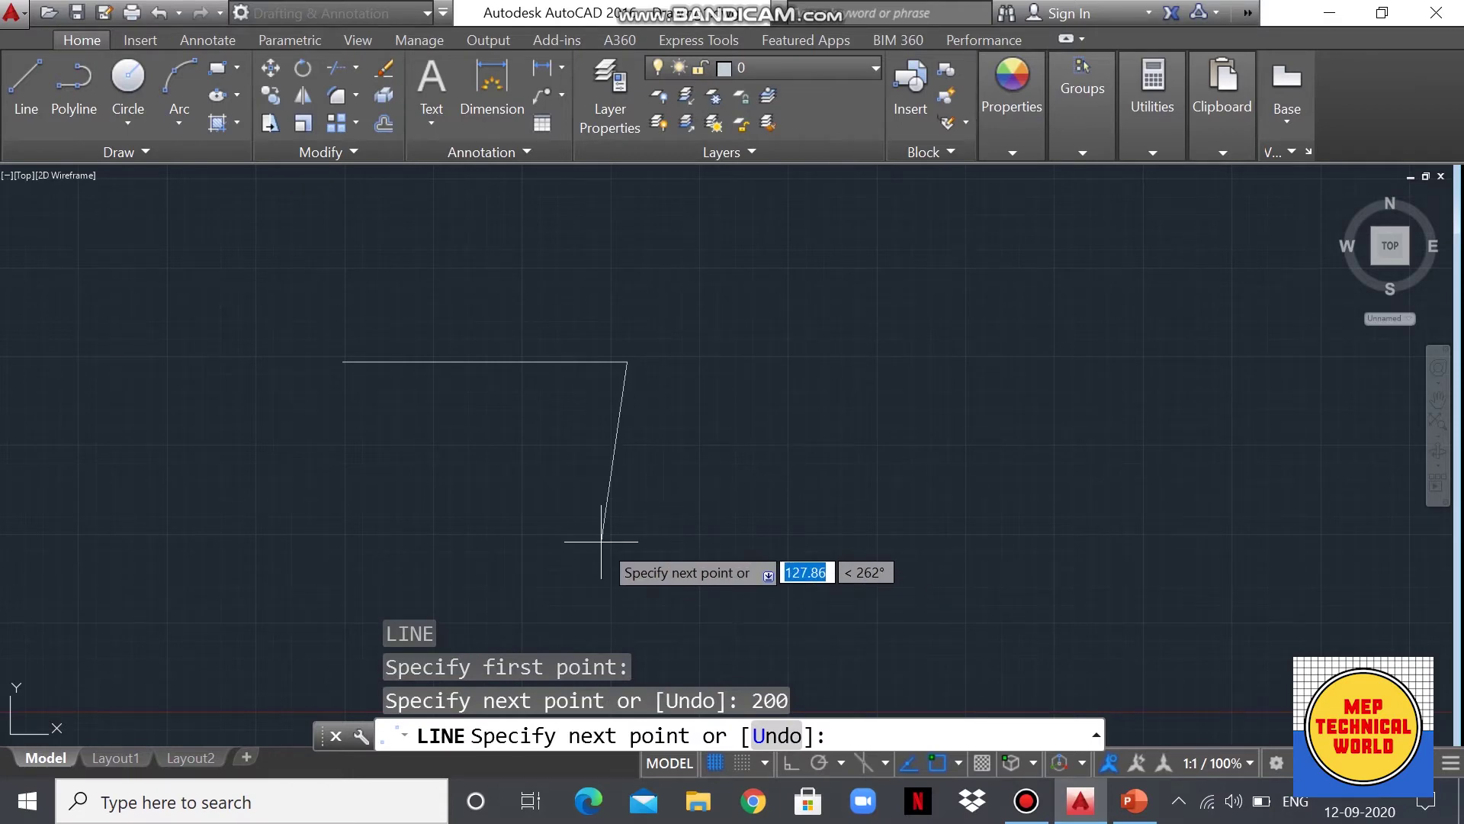
pyautogui.press('Escape')
# Step: Start a new line to the right of the first one and draw its first segment horizontally, 200 units long
pyautogui.scroll(3, 306, 337)
pyautogui.scroll(2, 375, 395)
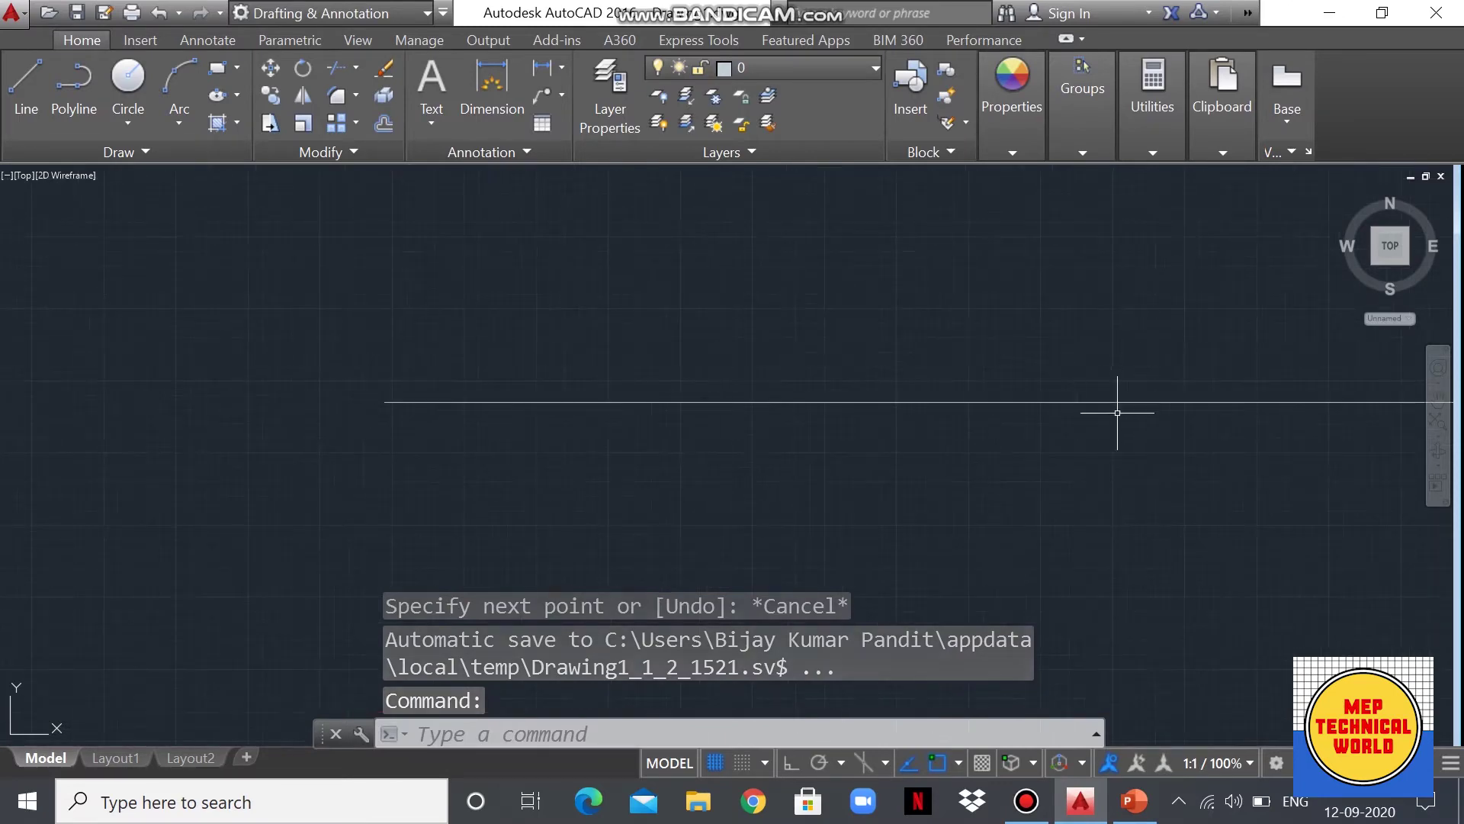
pyautogui.scroll(-3, 1292, 425)
pyautogui.scroll(2, 1293, 425)
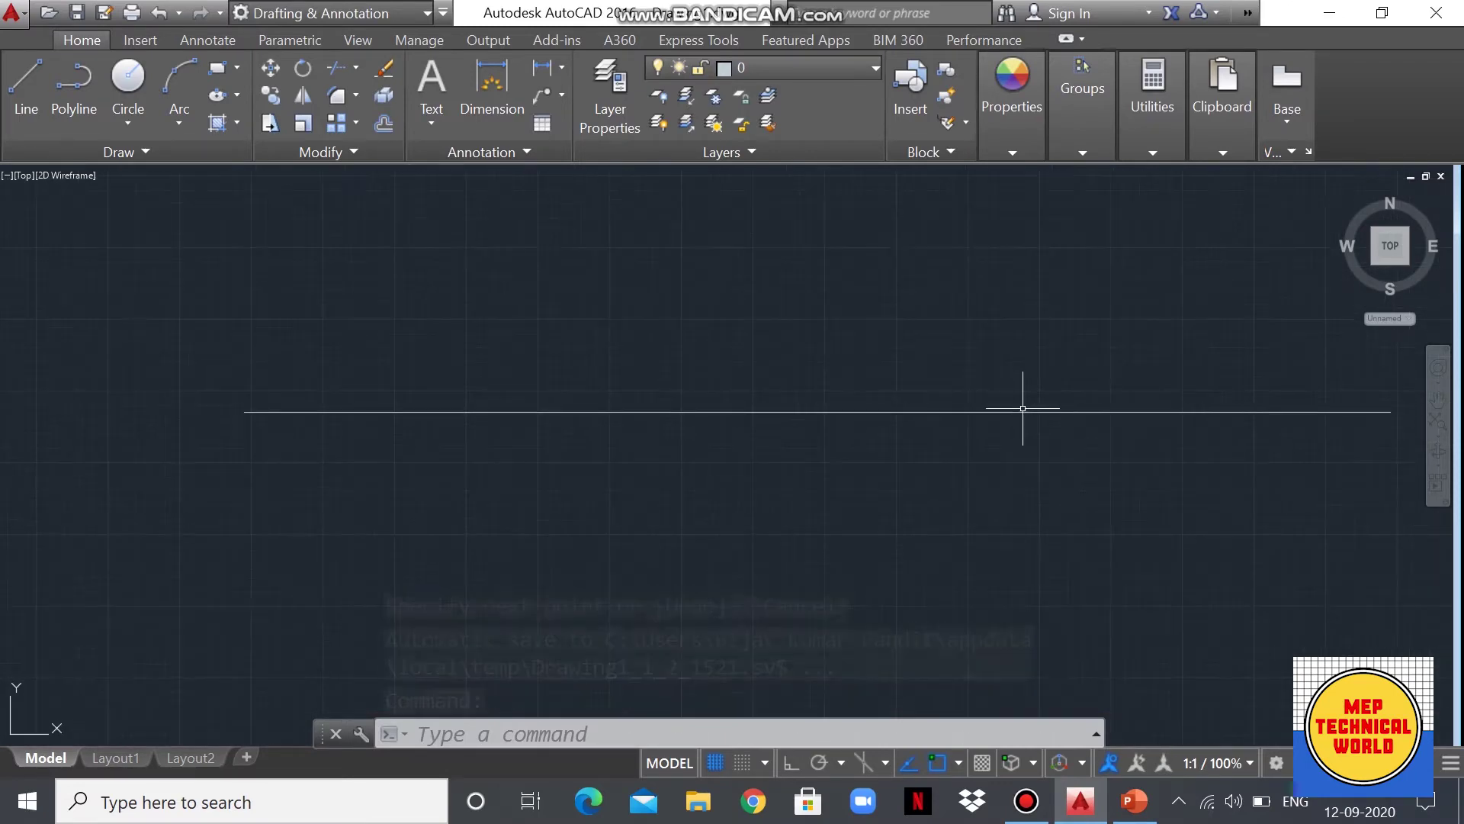
pyautogui.scroll(-3, 913, 408)
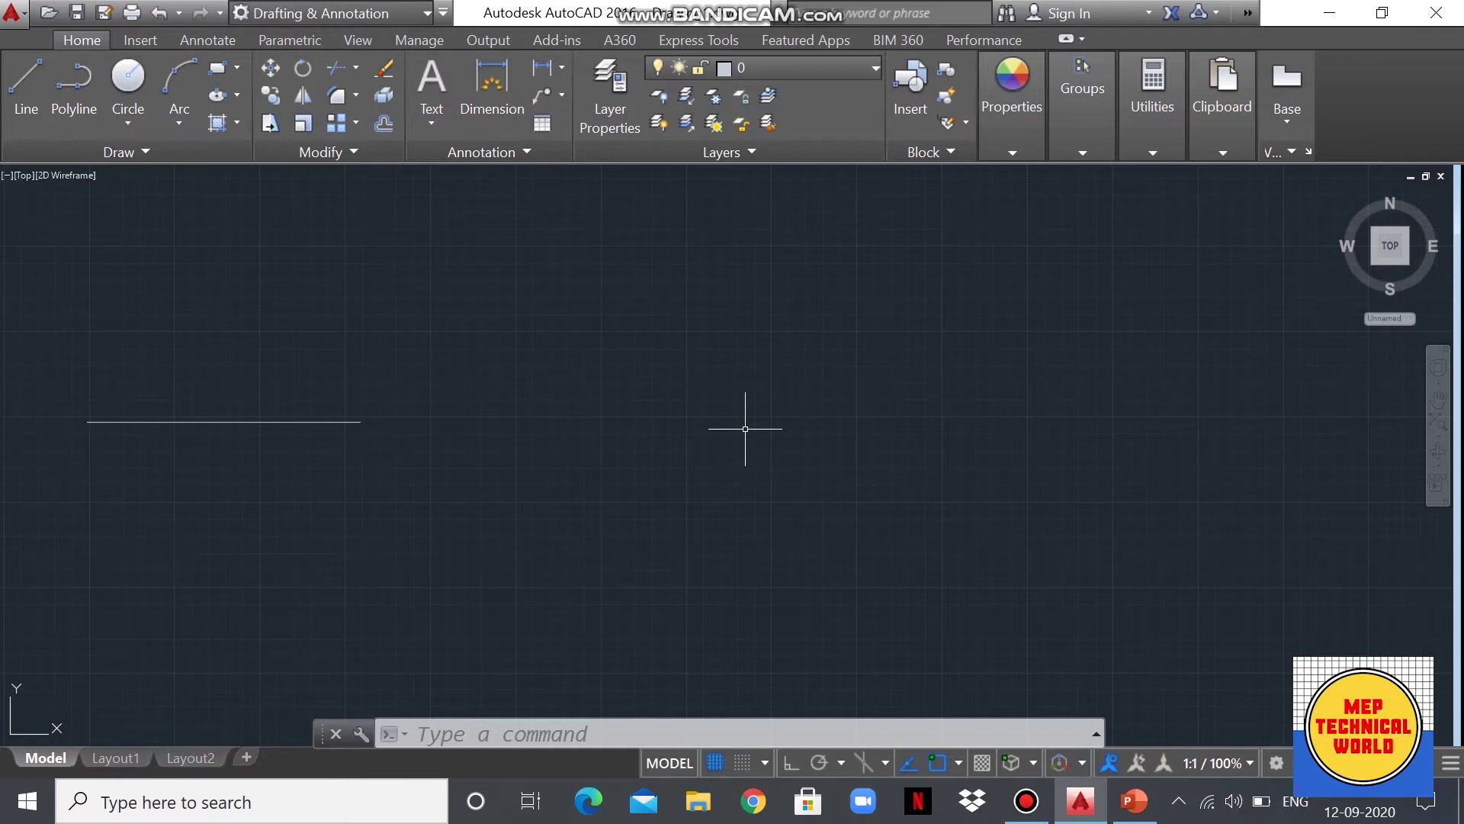
pyautogui.click(523, 733)
pyautogui.write('L')
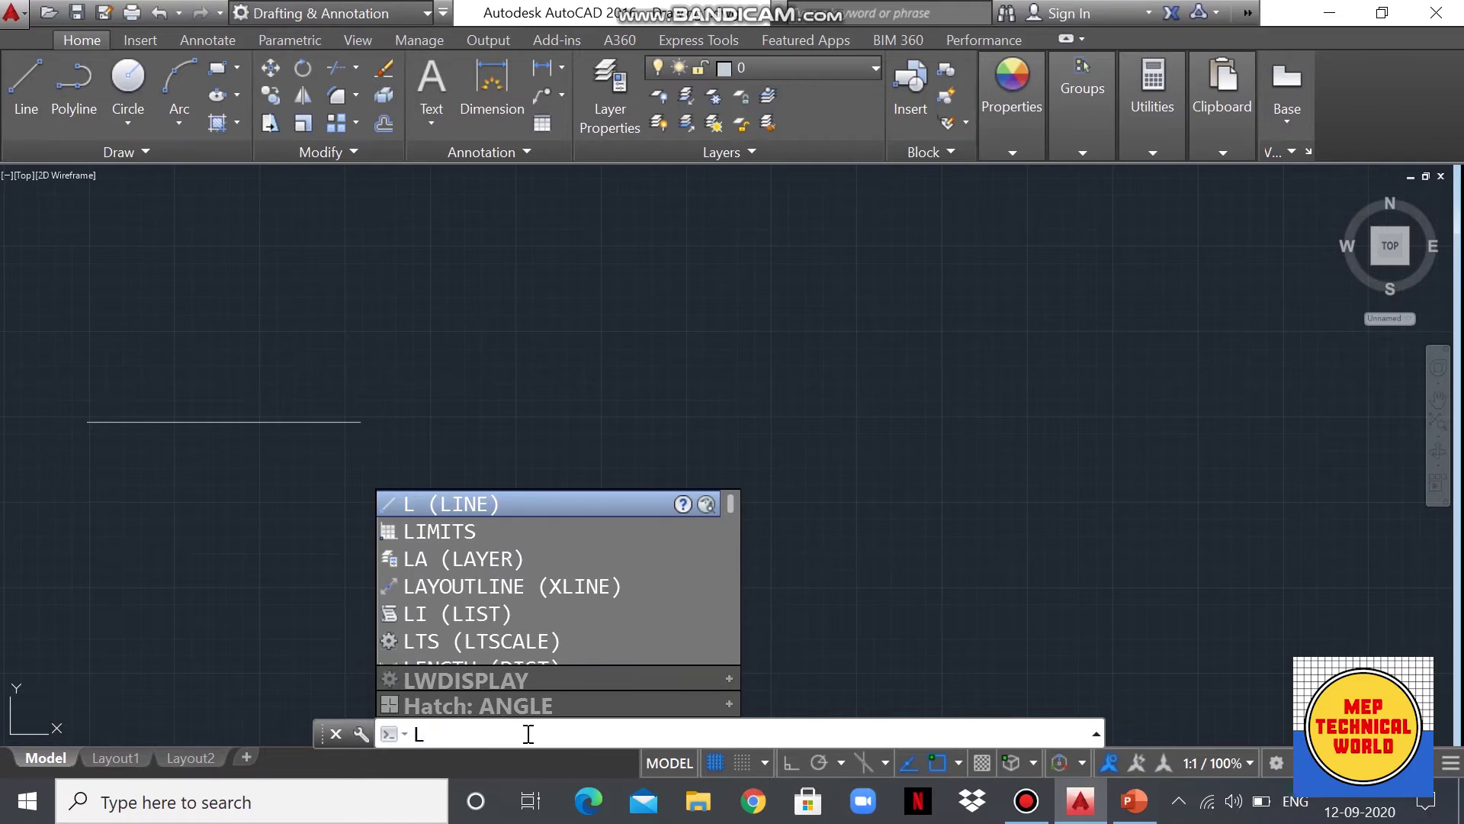
pyautogui.press('Return')
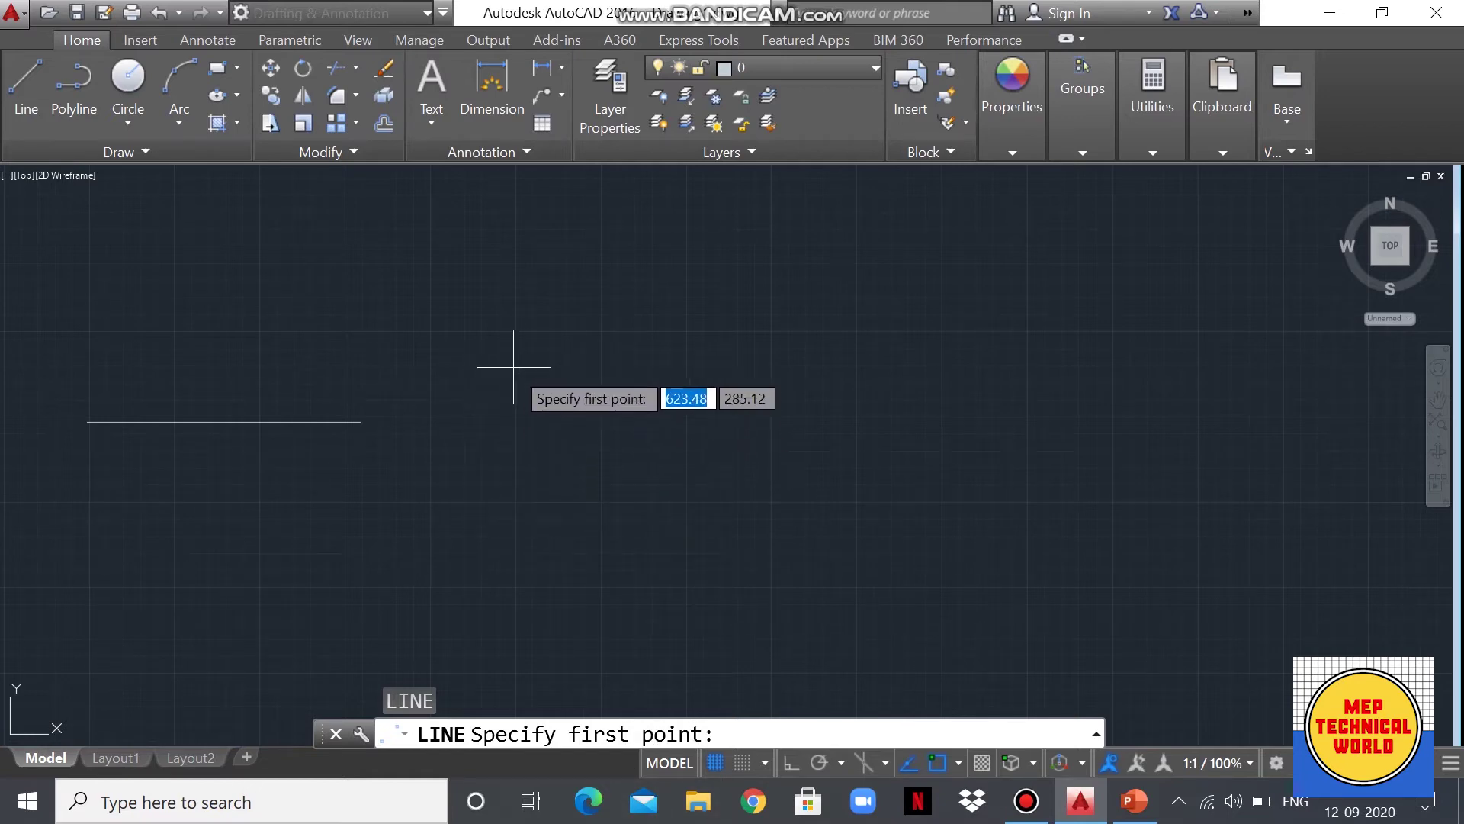
pyautogui.click(515, 329)
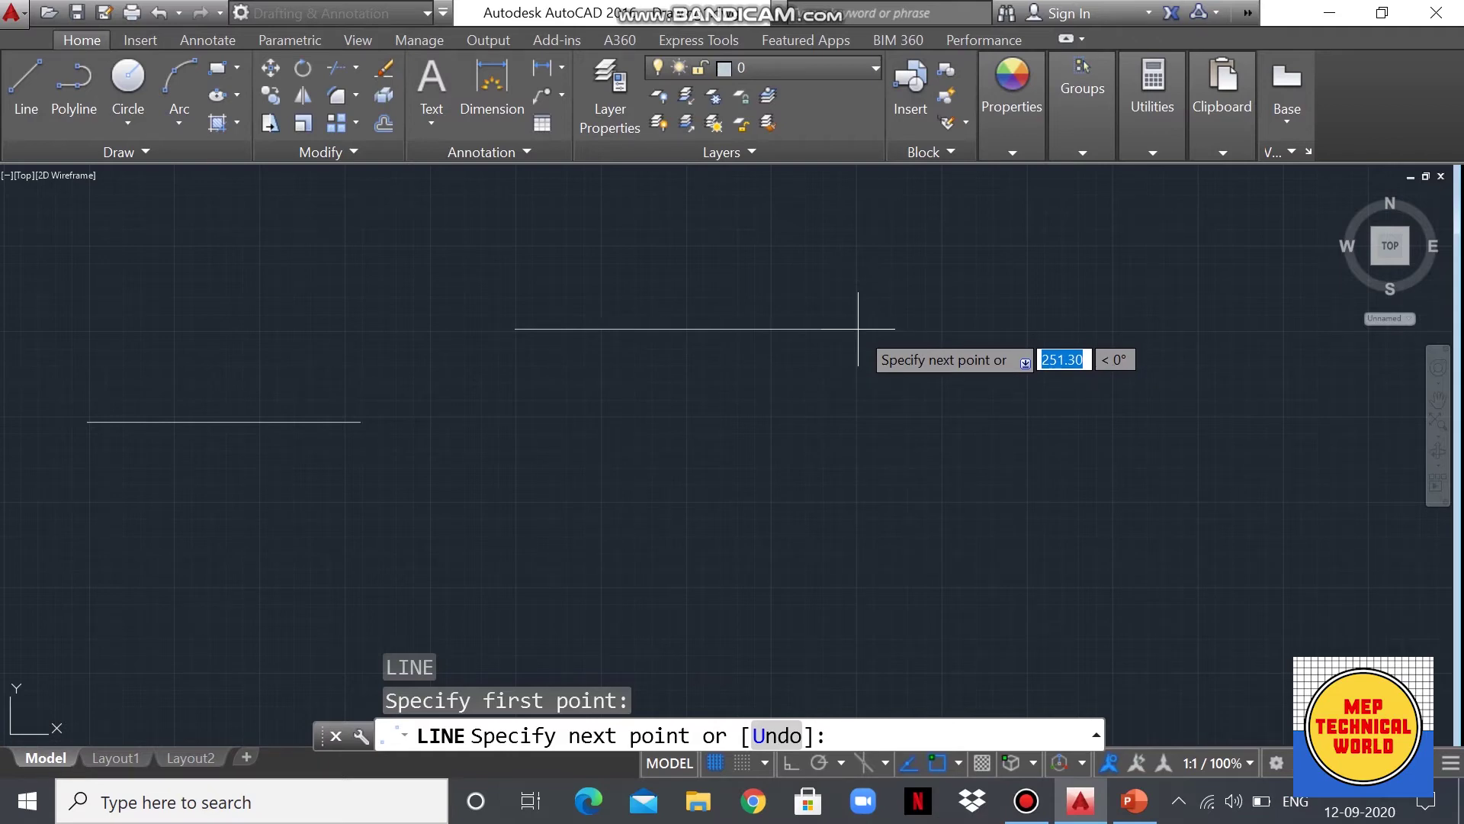
pyautogui.write('200')
pyautogui.press('Return')
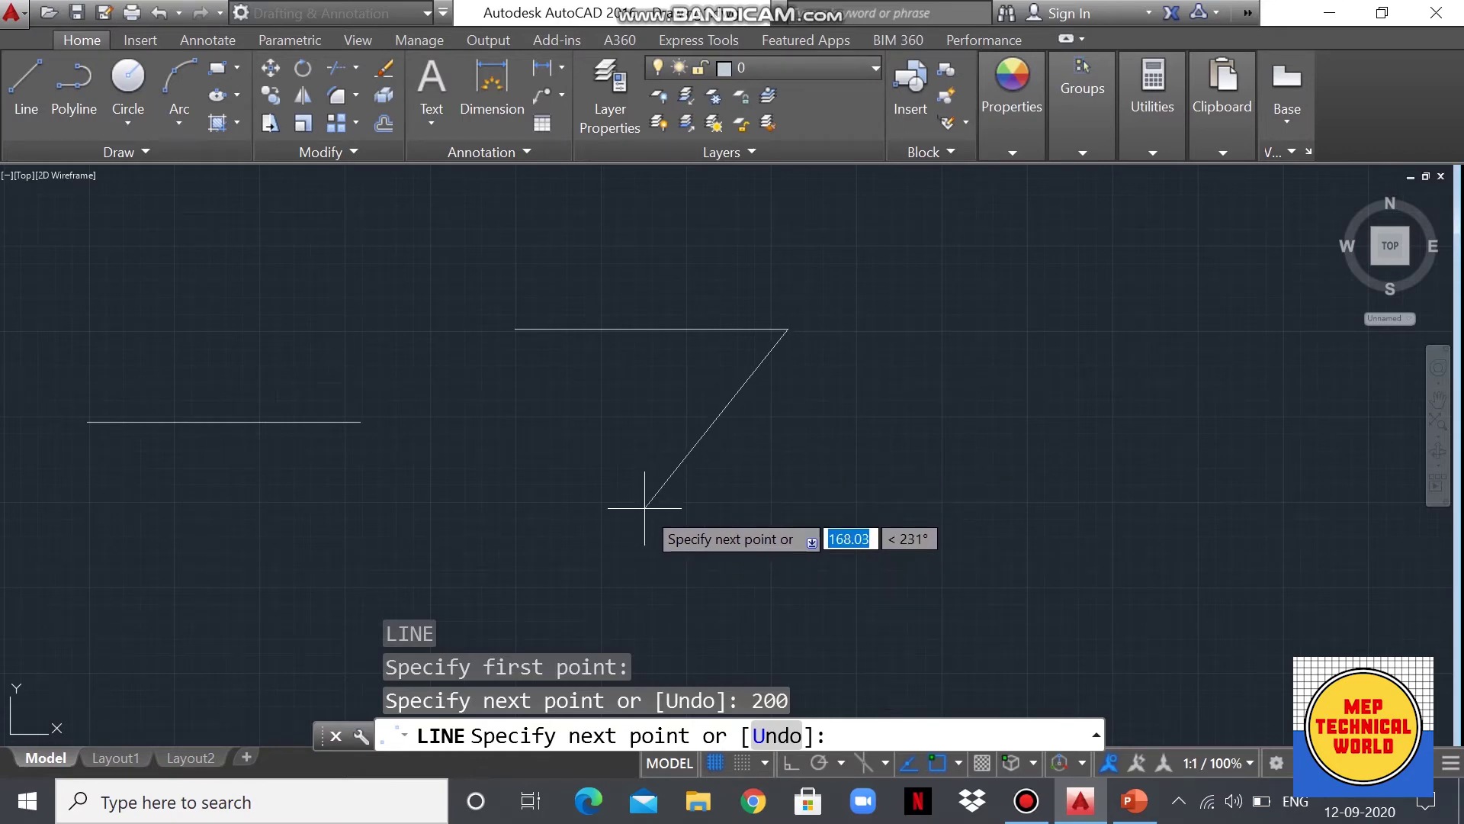
# Step: Add a 200-unit segment slanting down to the left and close the shape into a triangle
pyautogui.write('200')
pyautogui.press('Return')
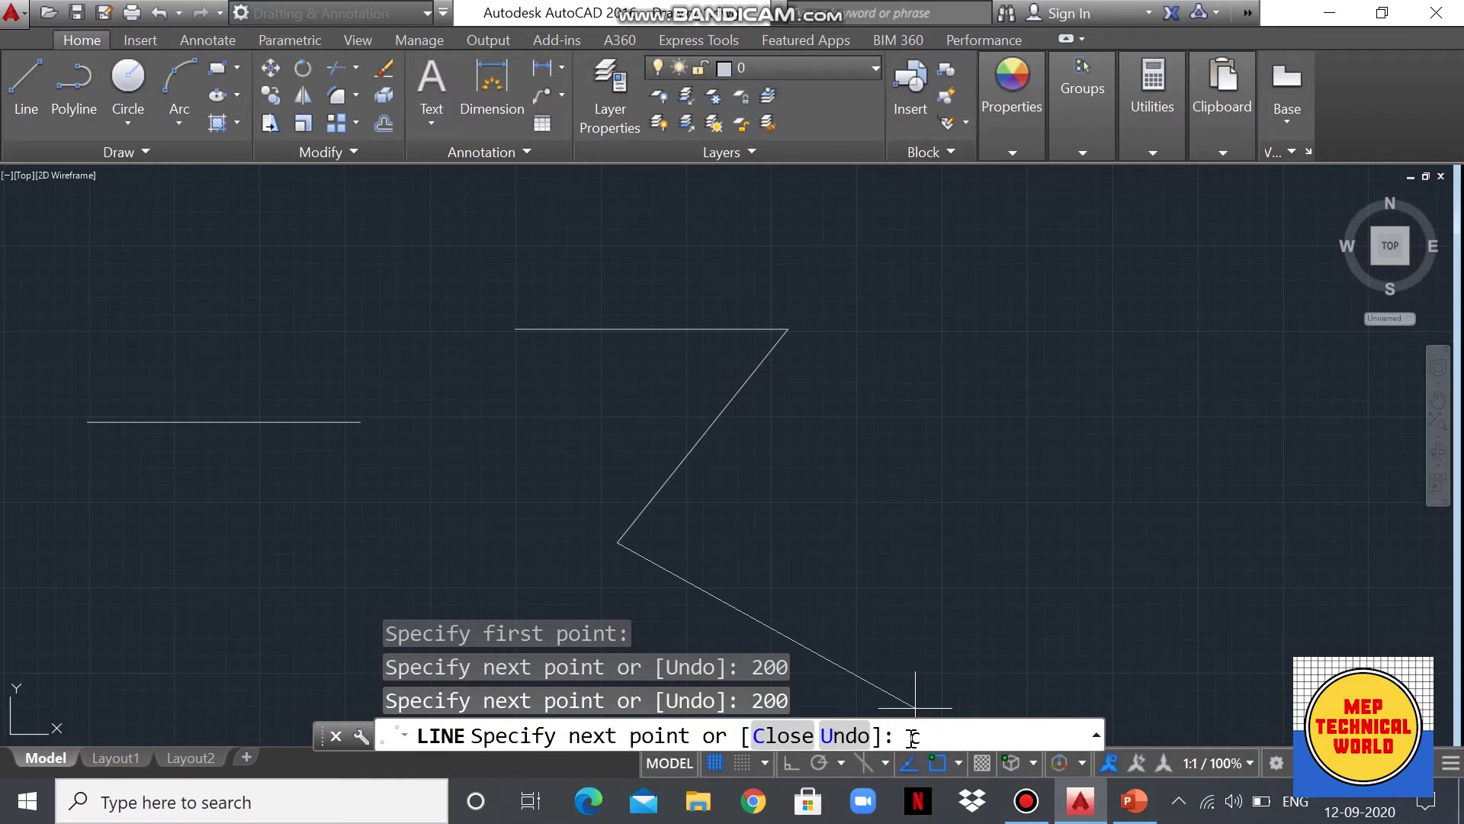
pyautogui.press('Return')
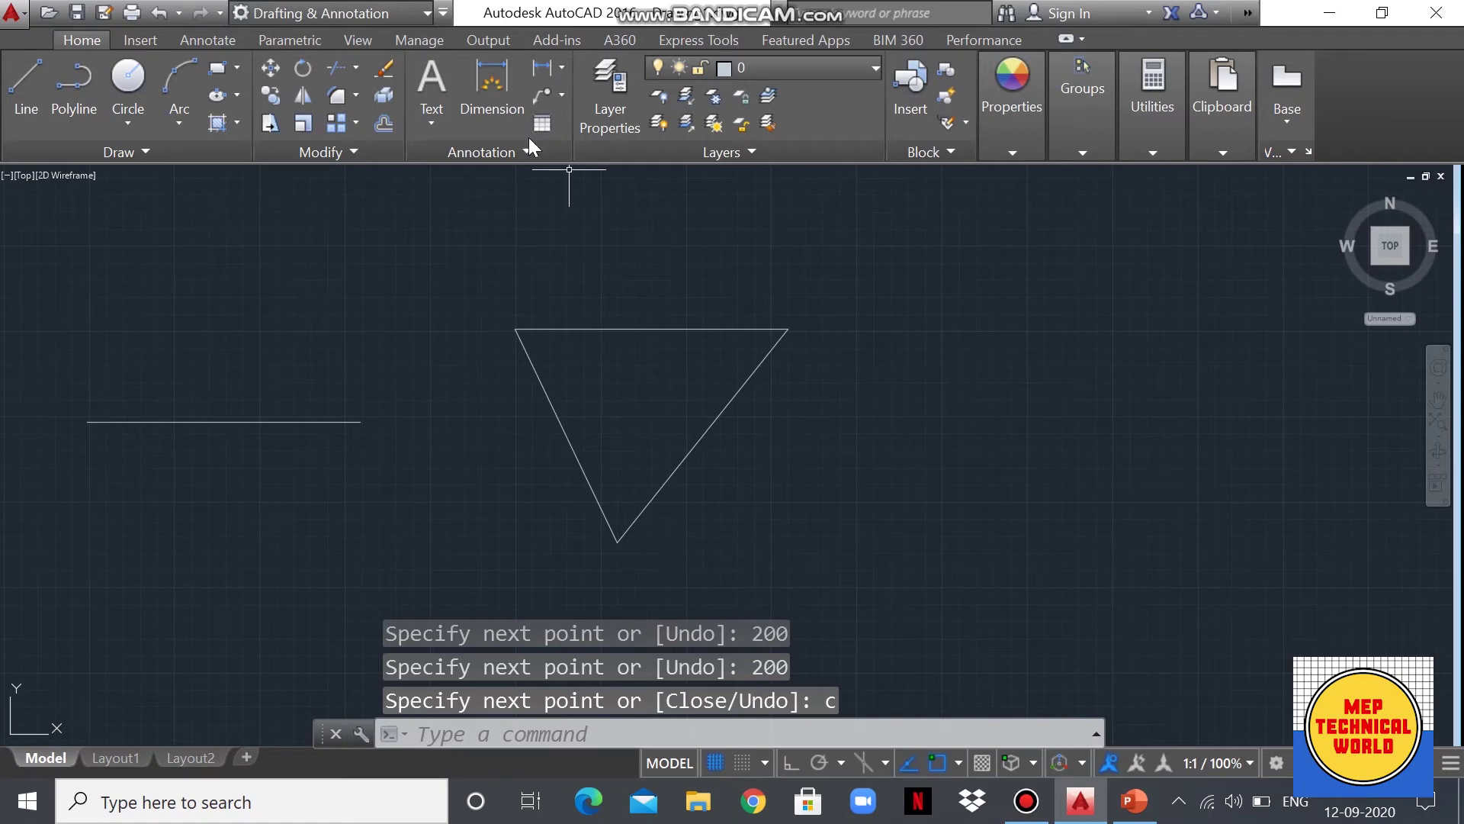
pyautogui.scroll(2, 383, 400)
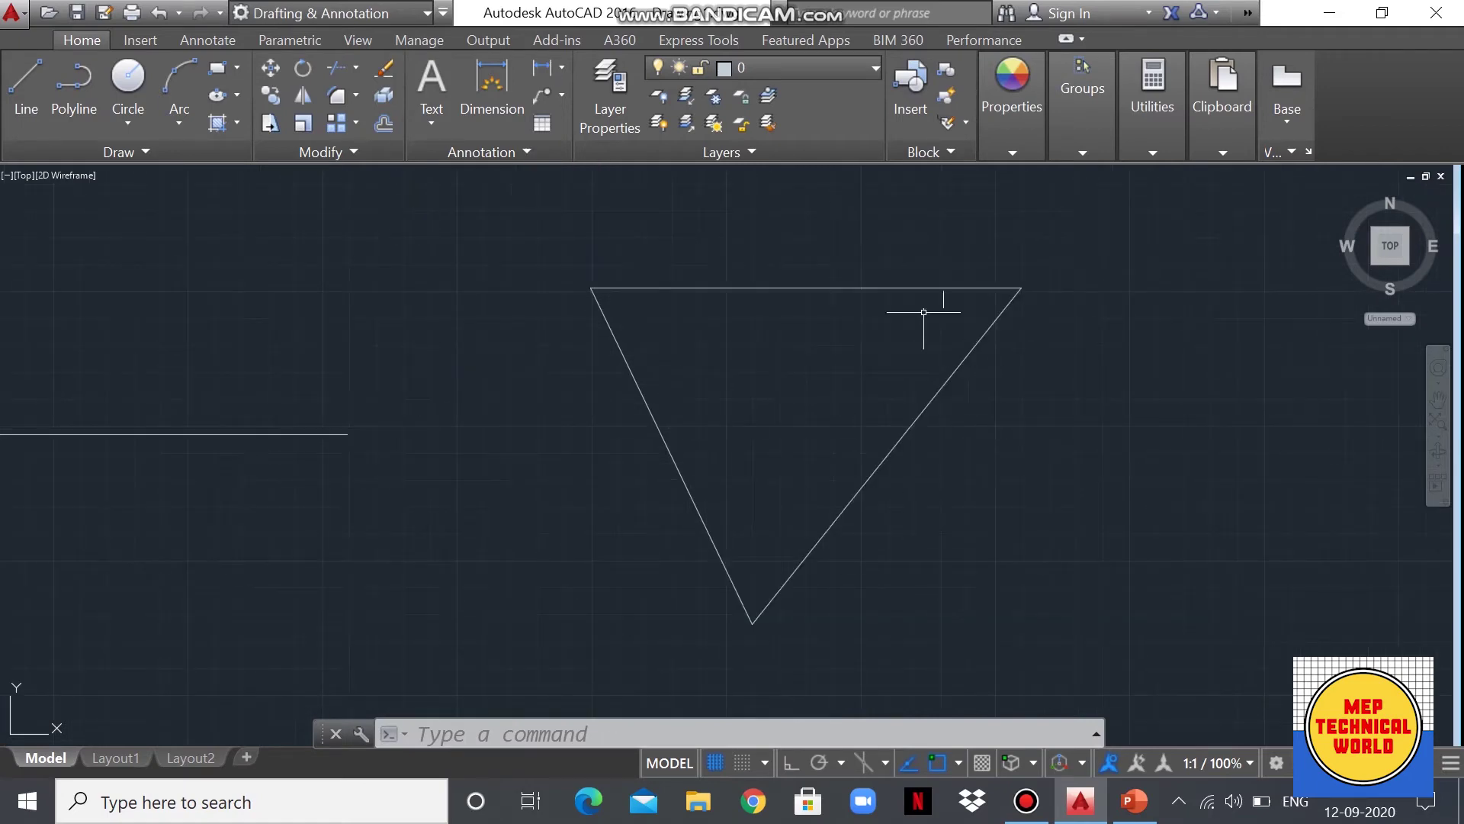
pyautogui.scroll(-4, 801, 354)
pyautogui.scroll(2, 993, 378)
pyautogui.moveTo(946, 339); pyautogui.dragTo(746, 344, button='middle')
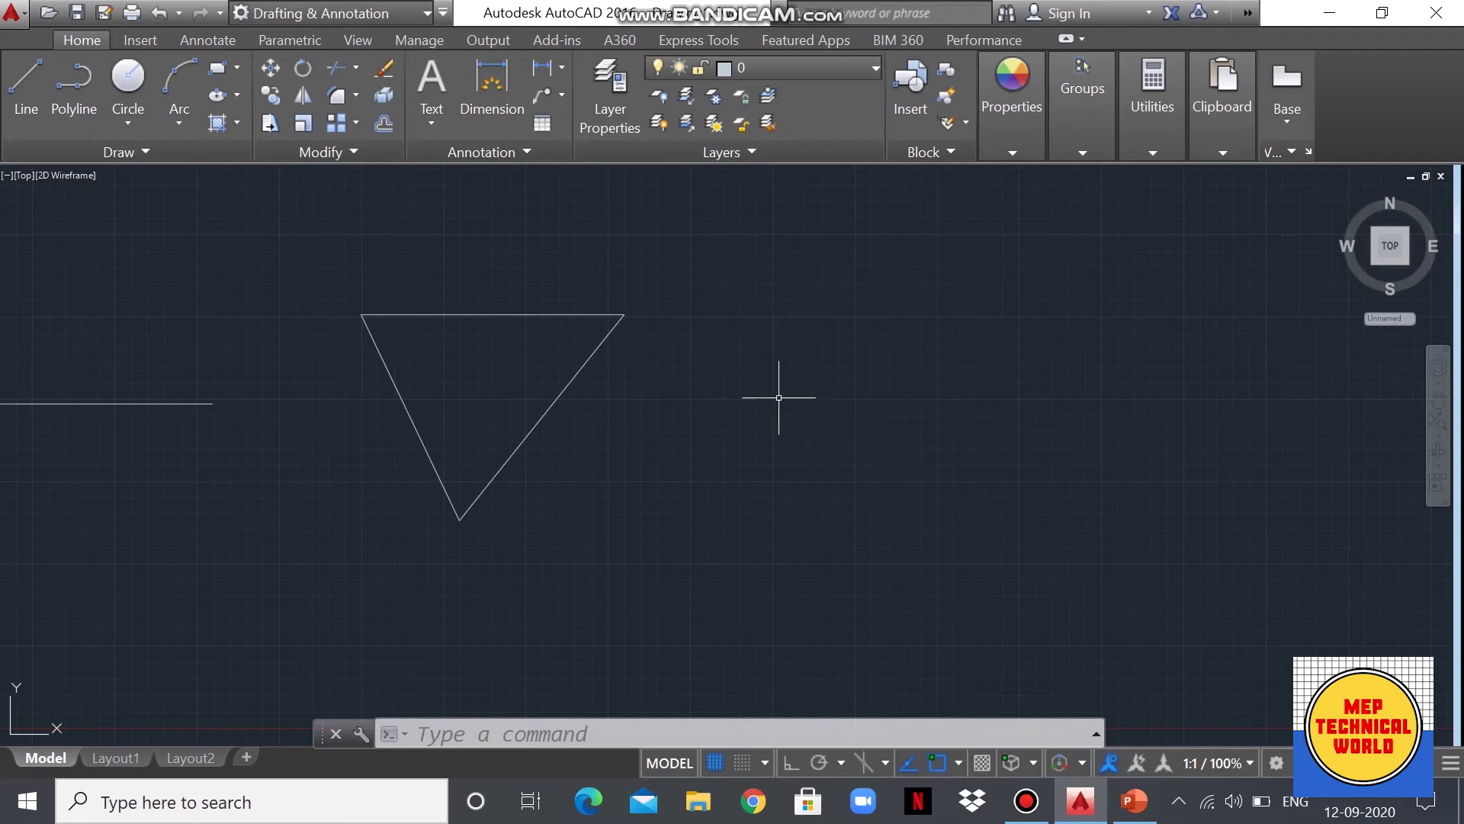
pyautogui.press('Escape')
pyautogui.press('Escape')
pyautogui.press('Escape')
# Step: Start a line right of the triangle, turn on Ortho mode, and draw a horizontal 200-unit segment to the right
pyautogui.scroll(-2, 914, 507)
pyautogui.moveTo(913, 507); pyautogui.dragTo(535, 443, button='middle')
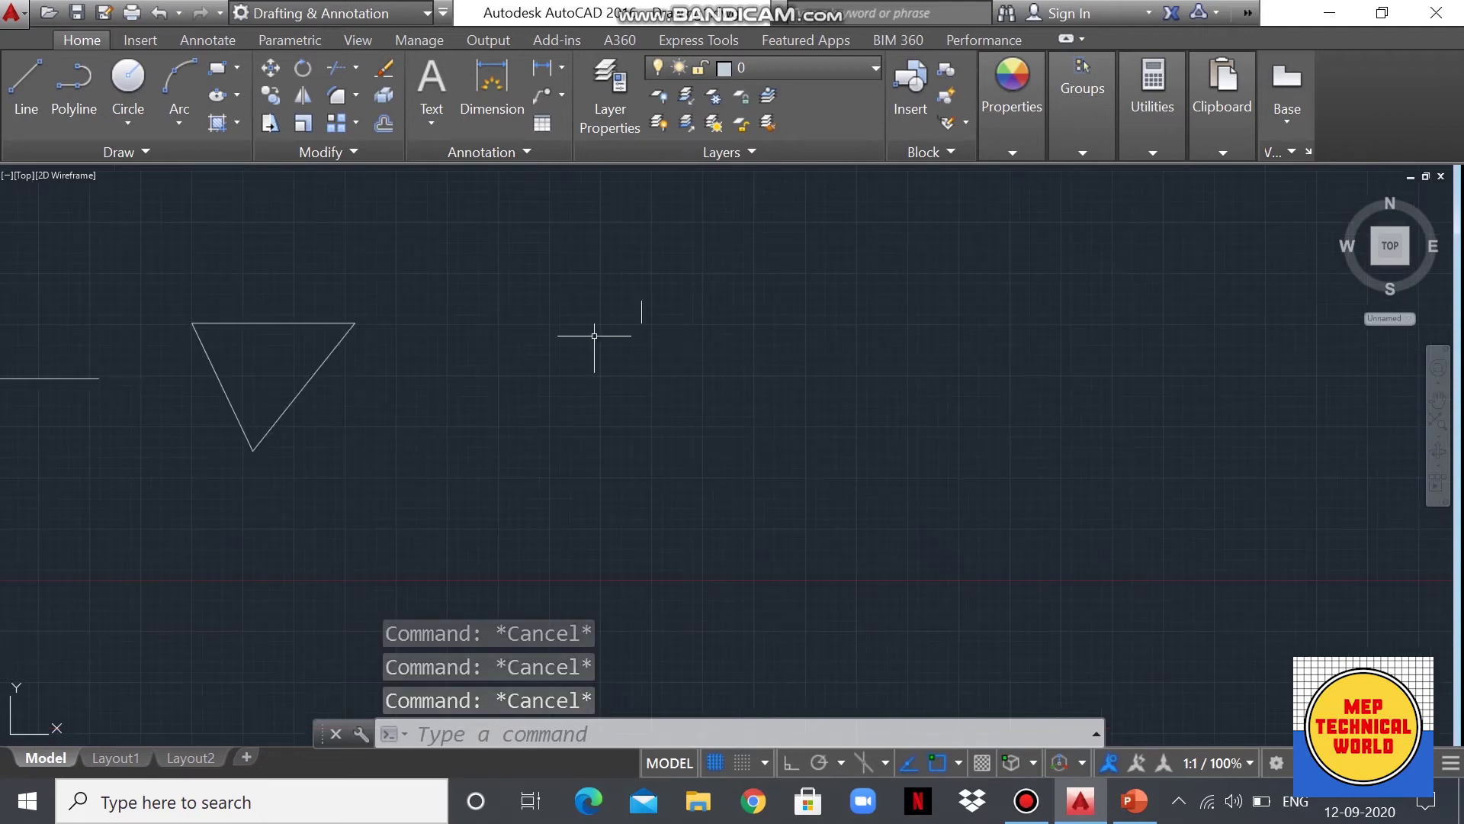
pyautogui.click(491, 734)
pyautogui.write('L')
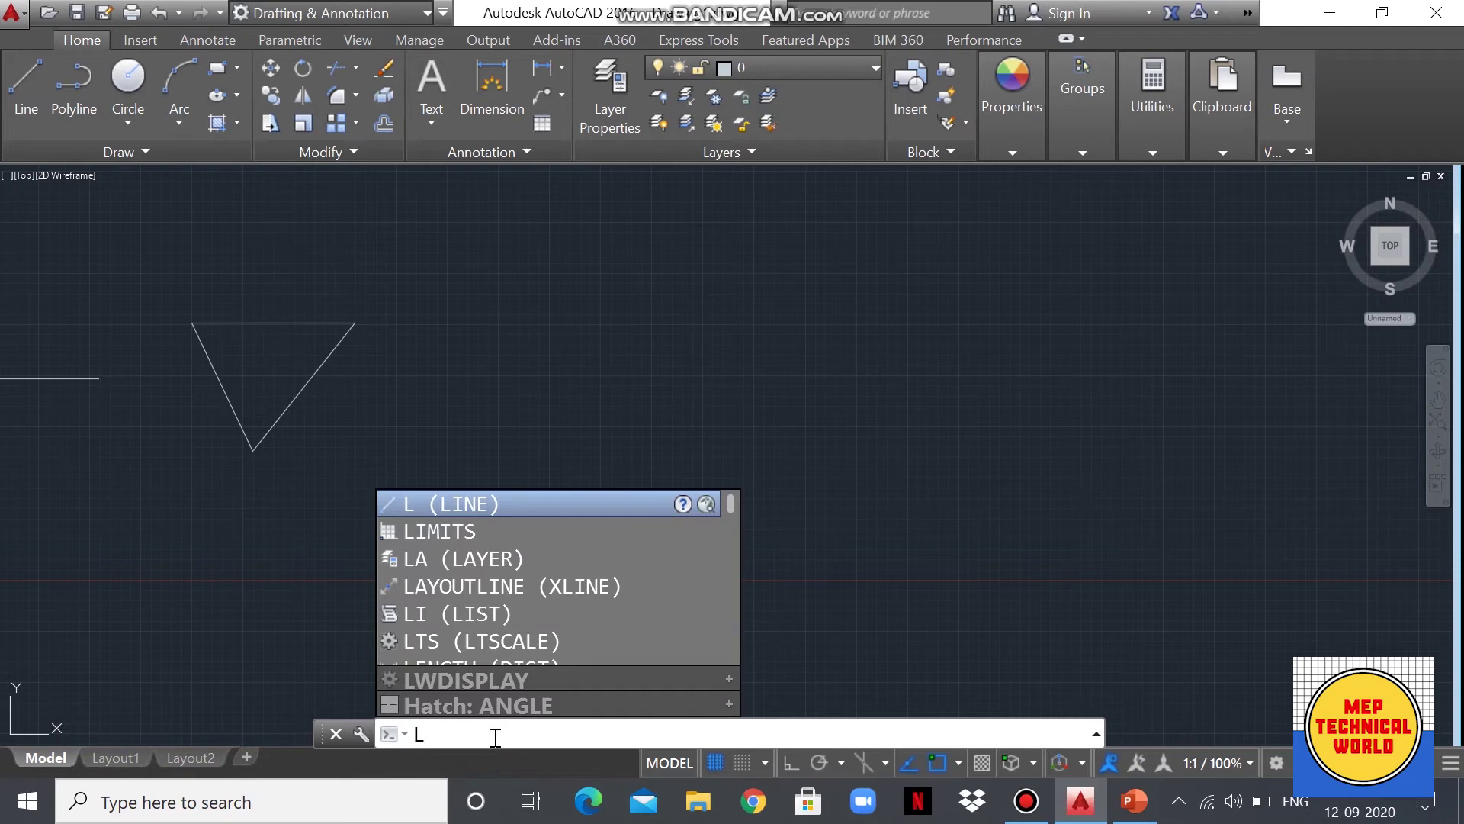
pyautogui.press('Return')
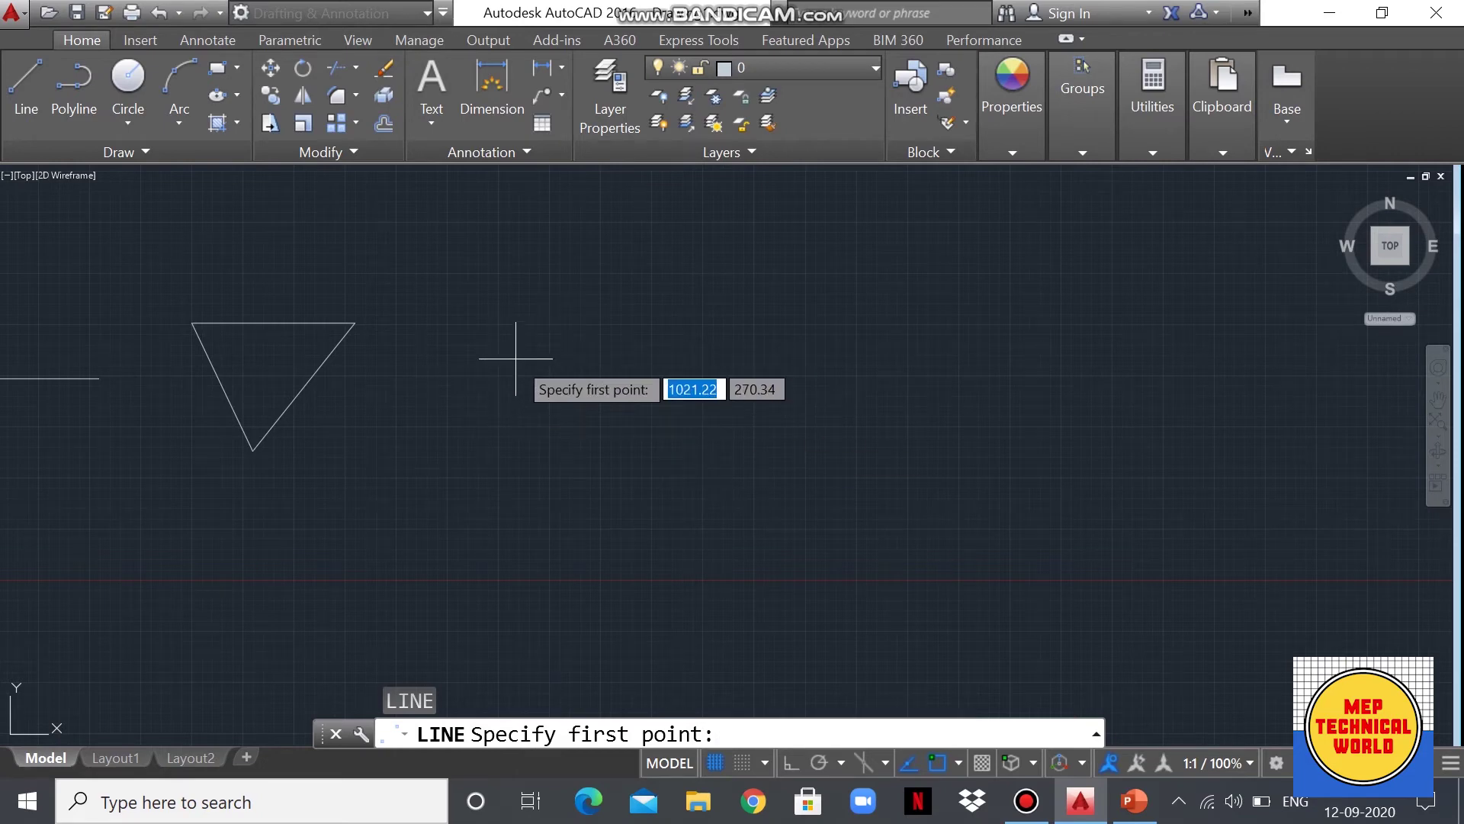
pyautogui.click(548, 326)
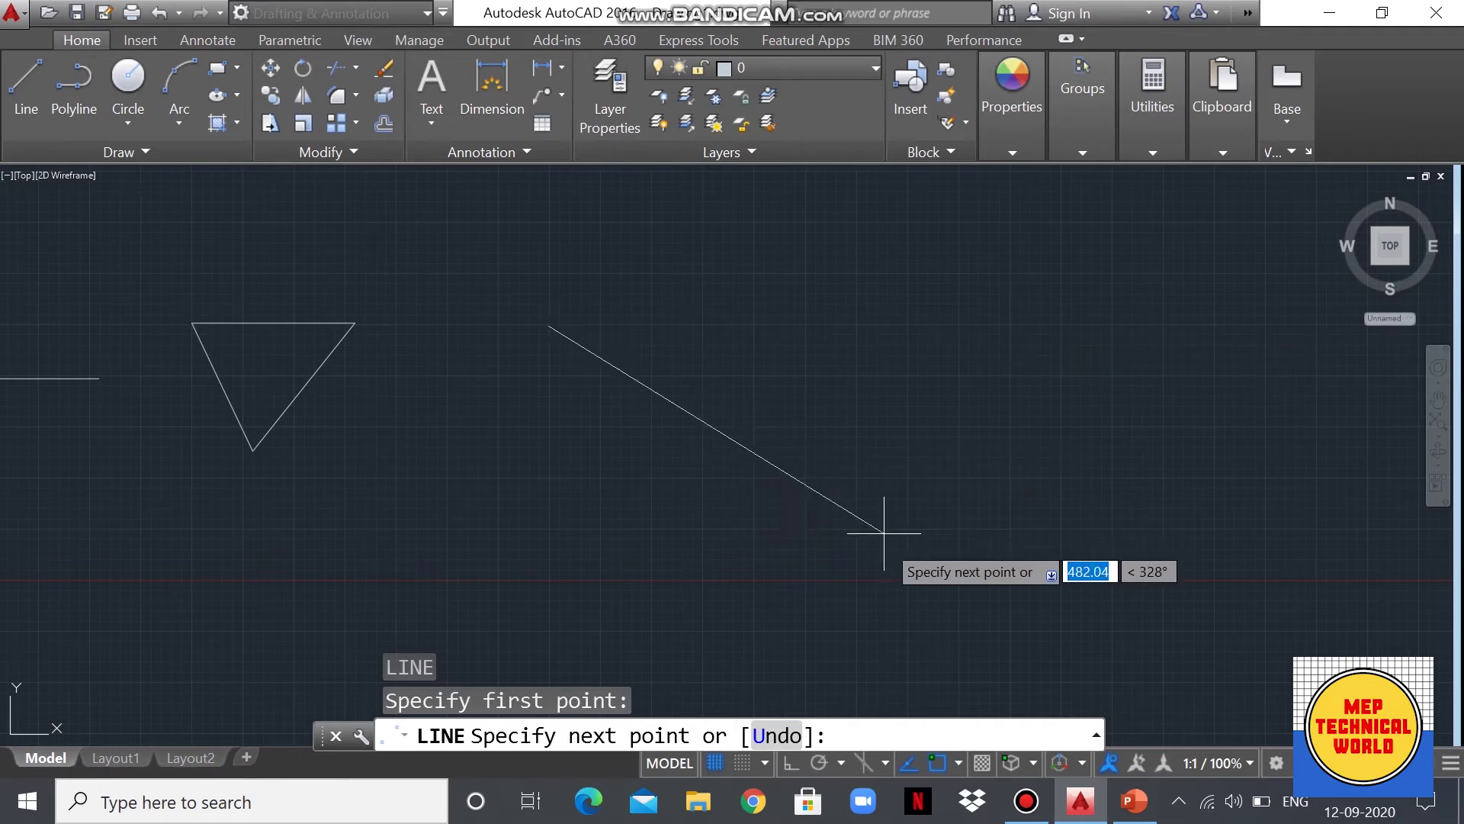
pyautogui.click(787, 764)
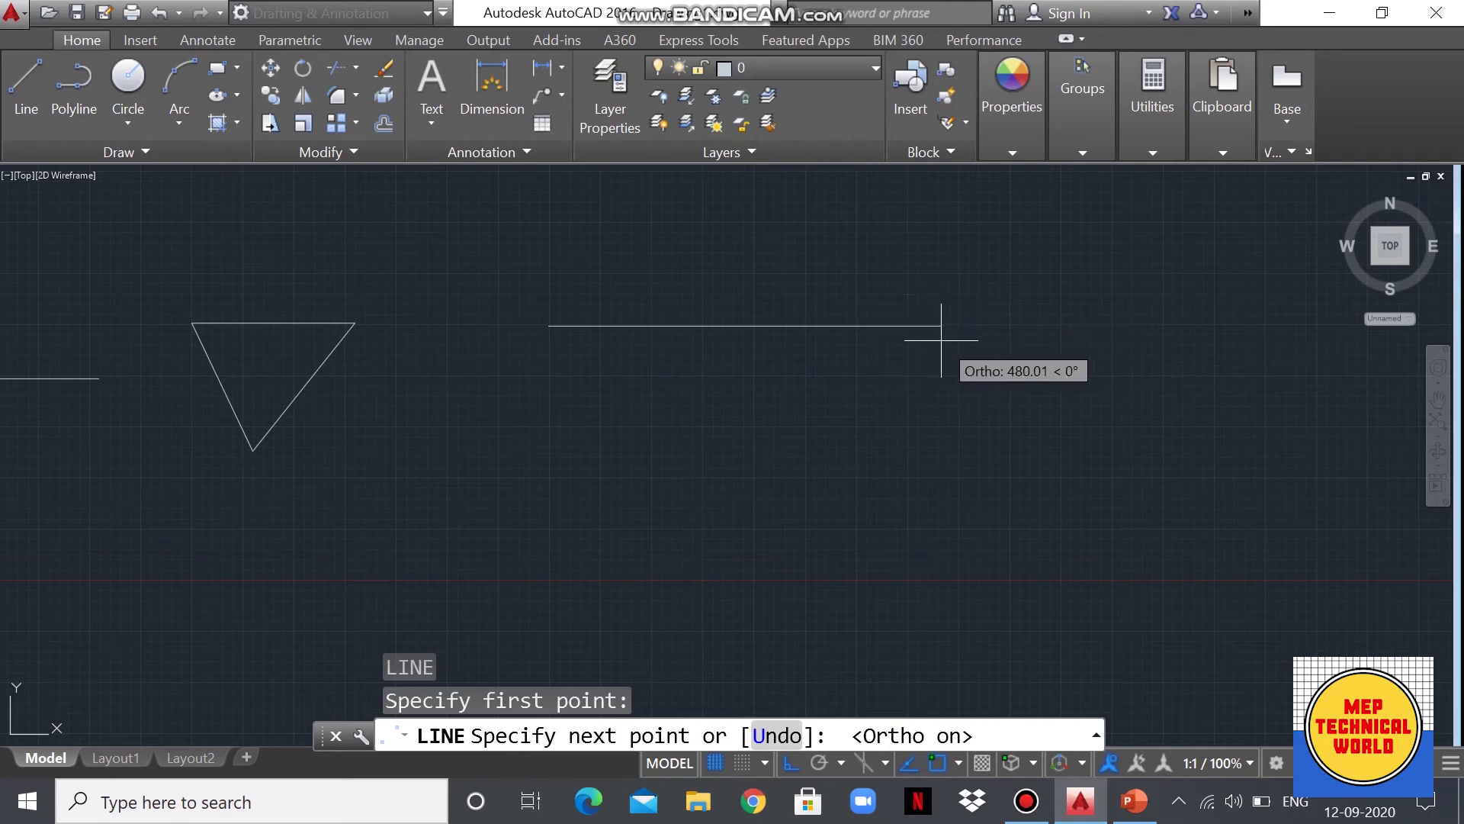
pyautogui.write('200')
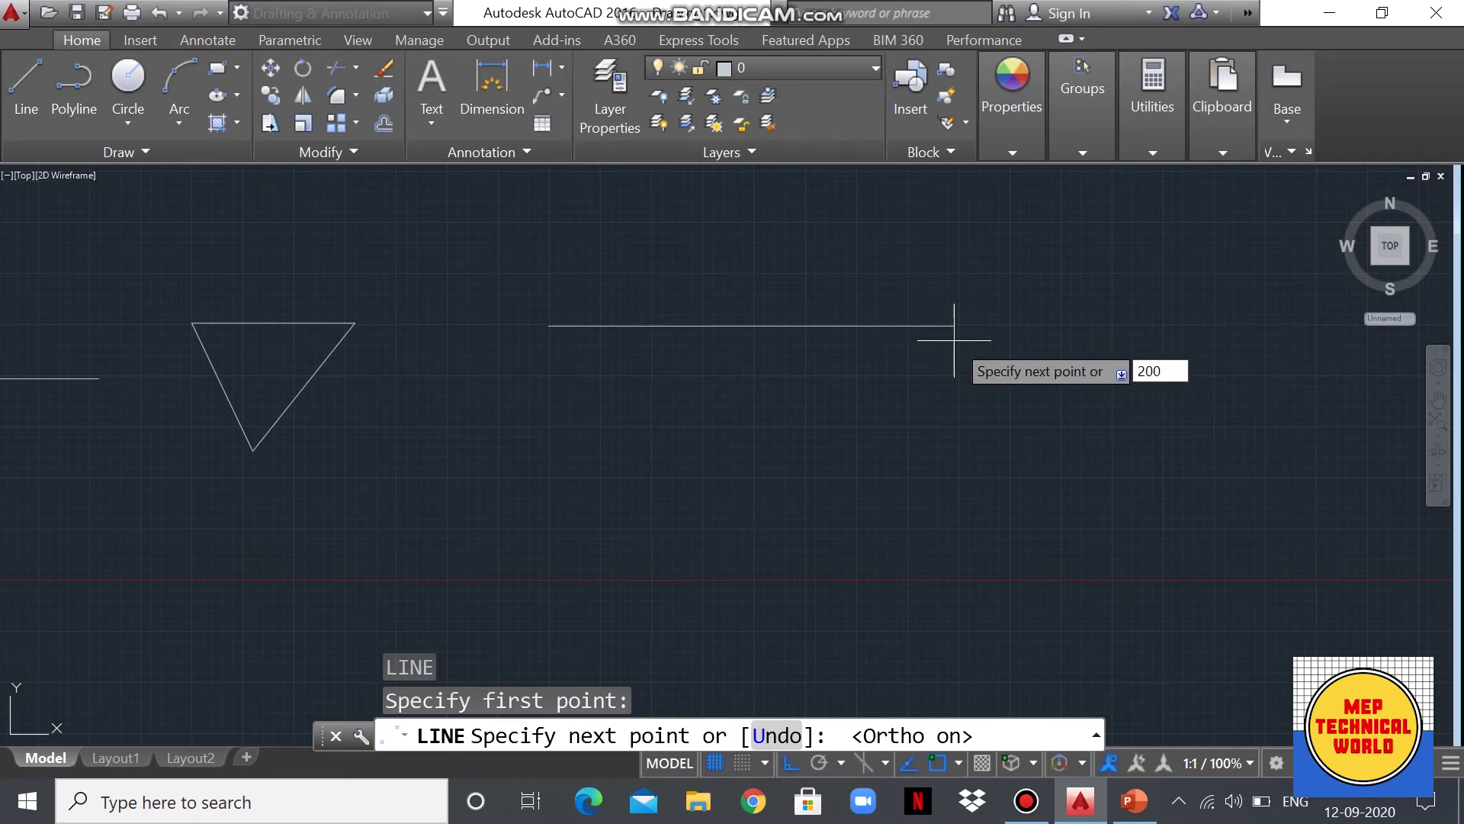
pyautogui.press('Return')
# Step: Complete the rectangle with a 100-unit segment down and a 200-unit segment to the left, closing it back to the start point
pyautogui.scroll(2, 651, 447)
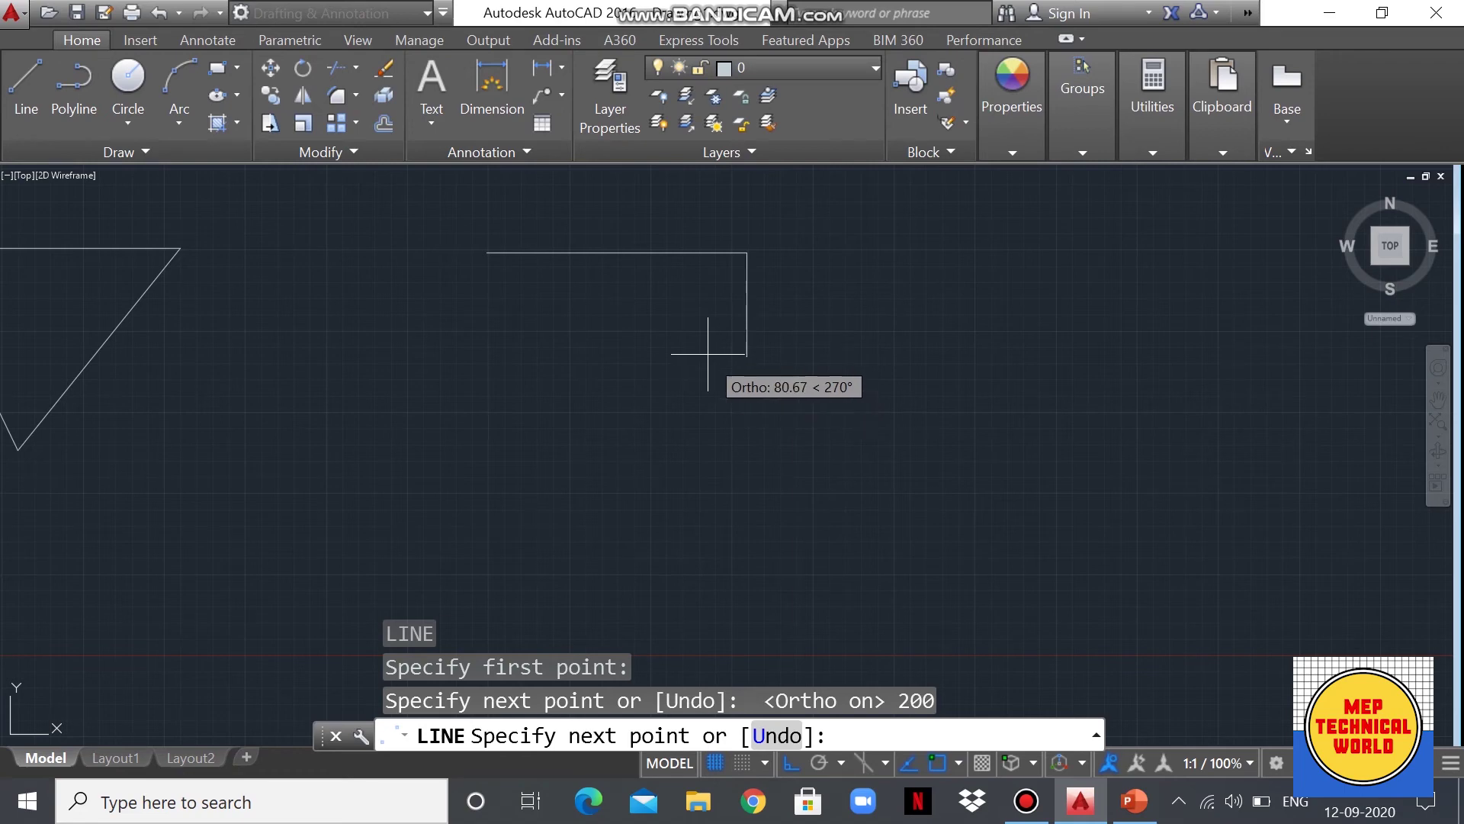
pyautogui.write('100')
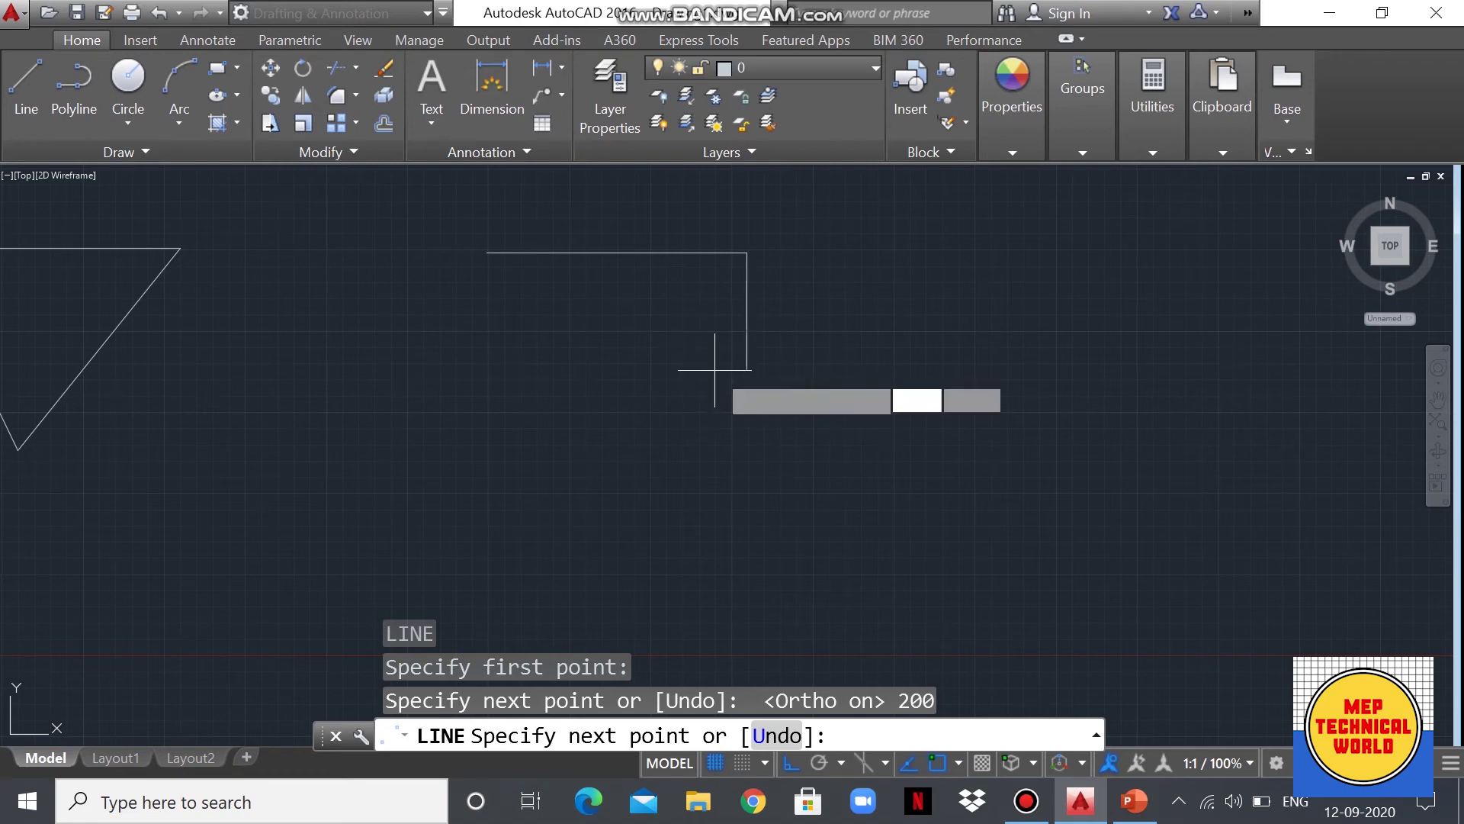
pyautogui.press('Return')
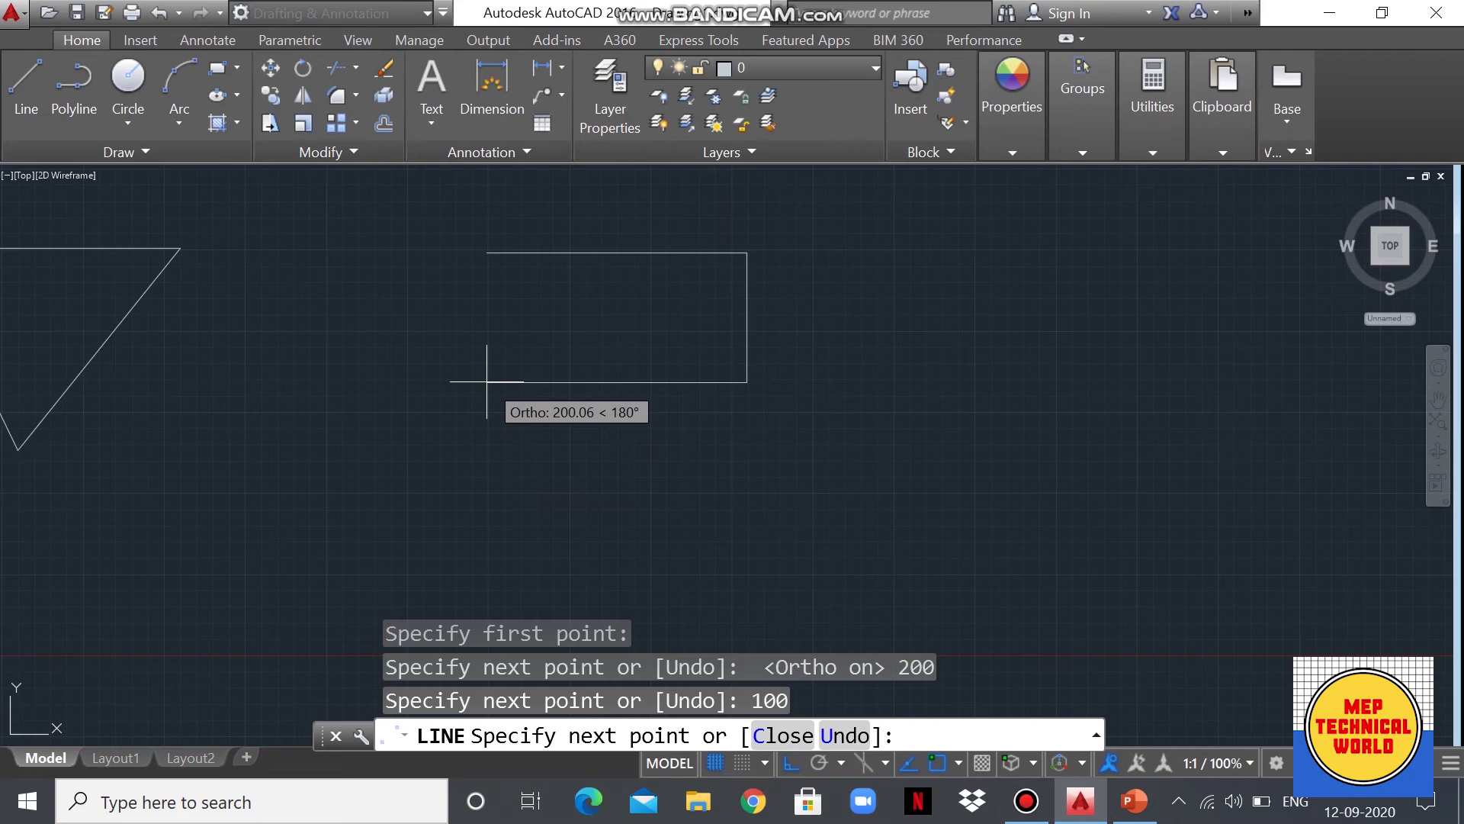
pyautogui.write('2')
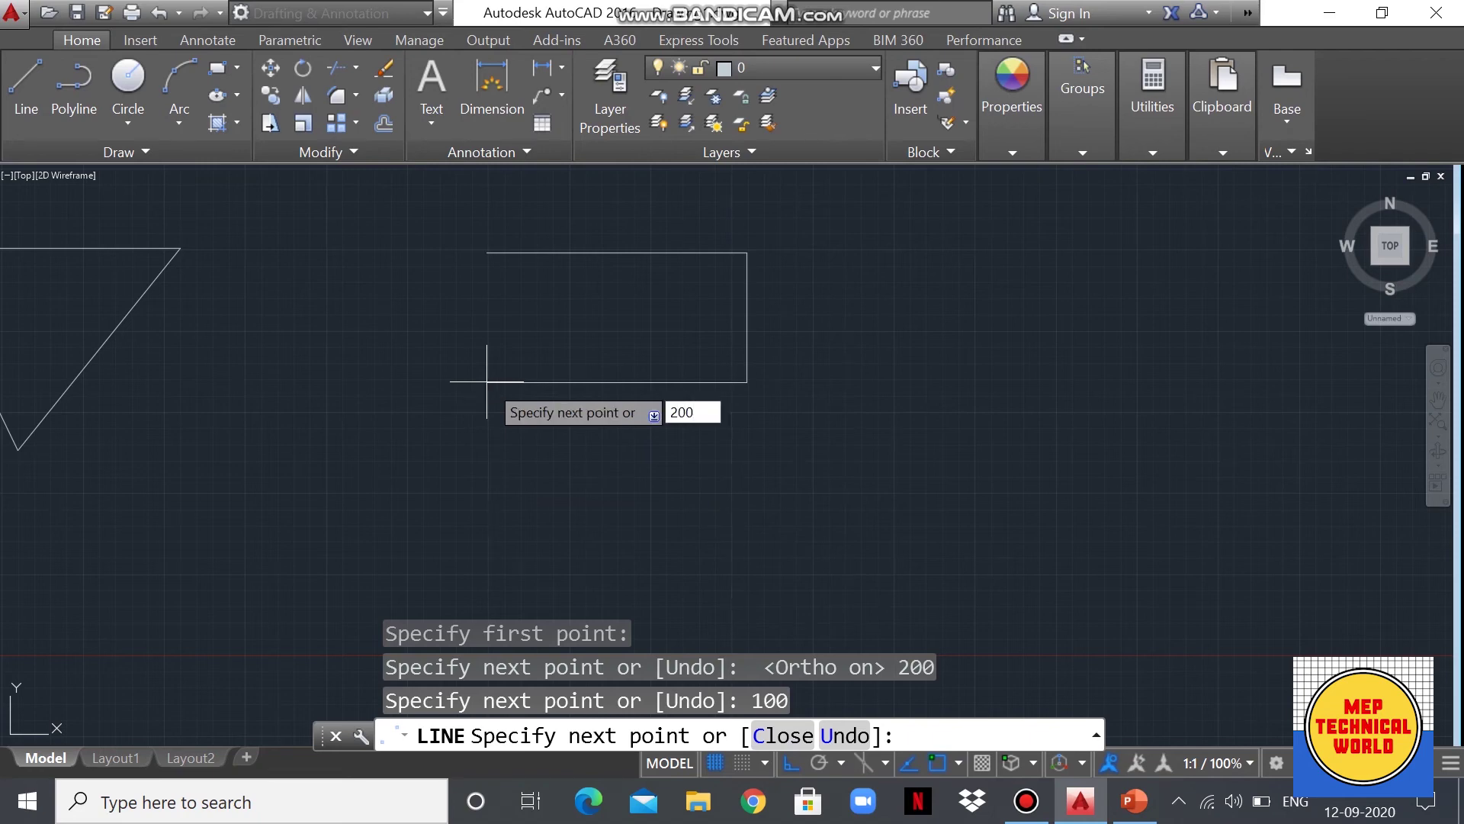
pyautogui.write('00')
pyautogui.press('Return')
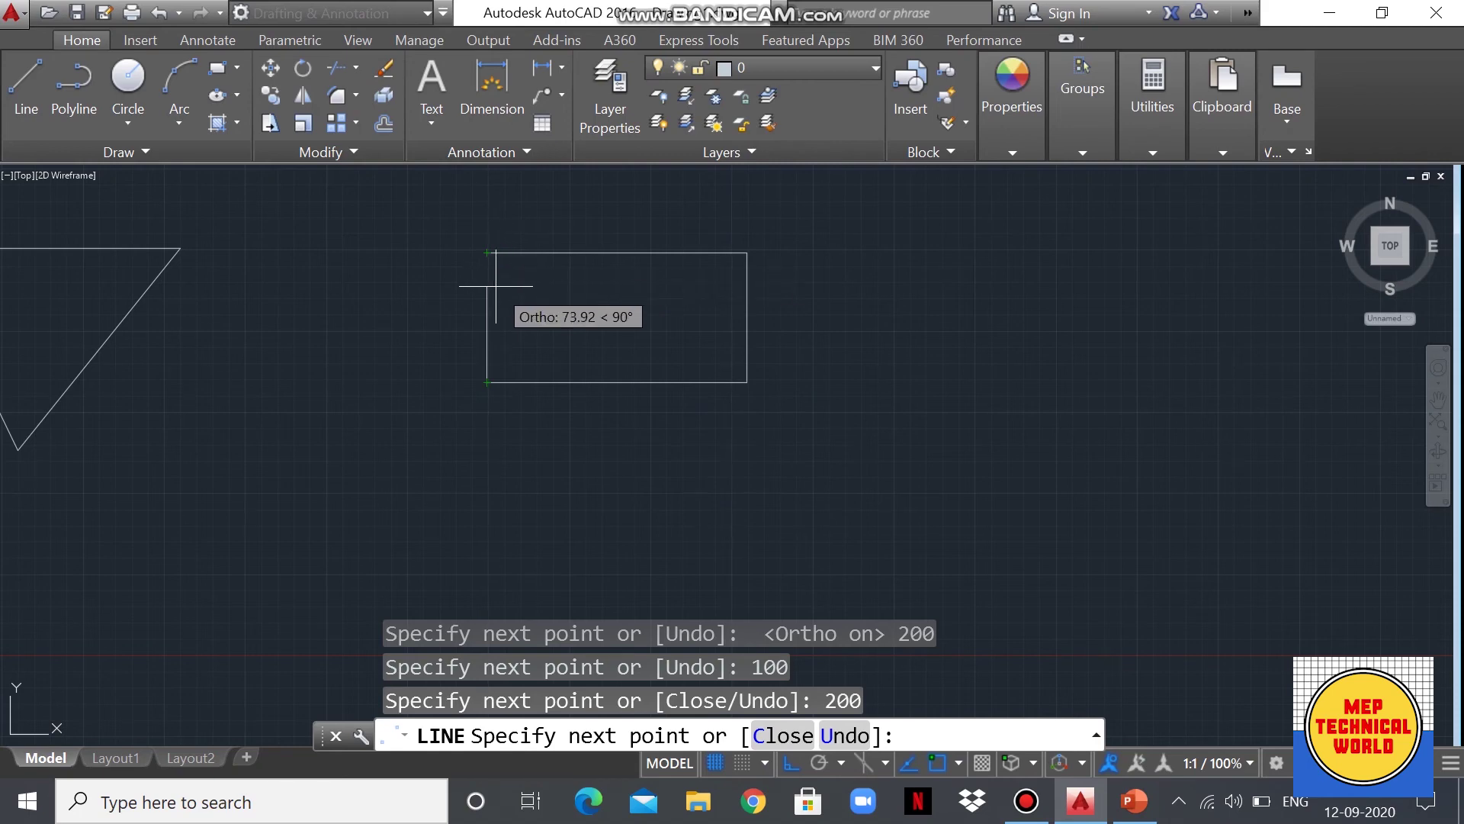
pyautogui.write('c')
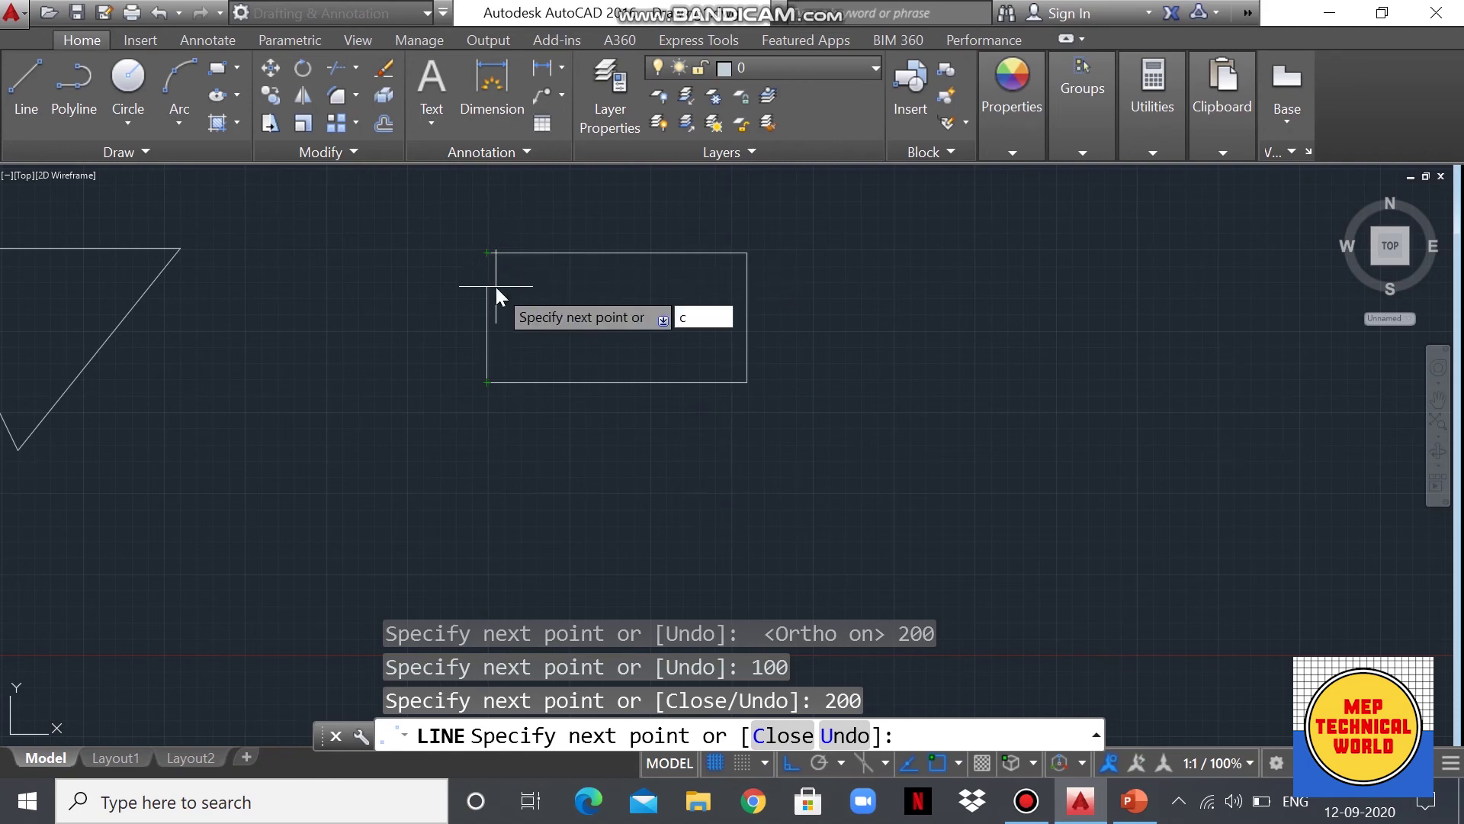
pyautogui.press('Return')
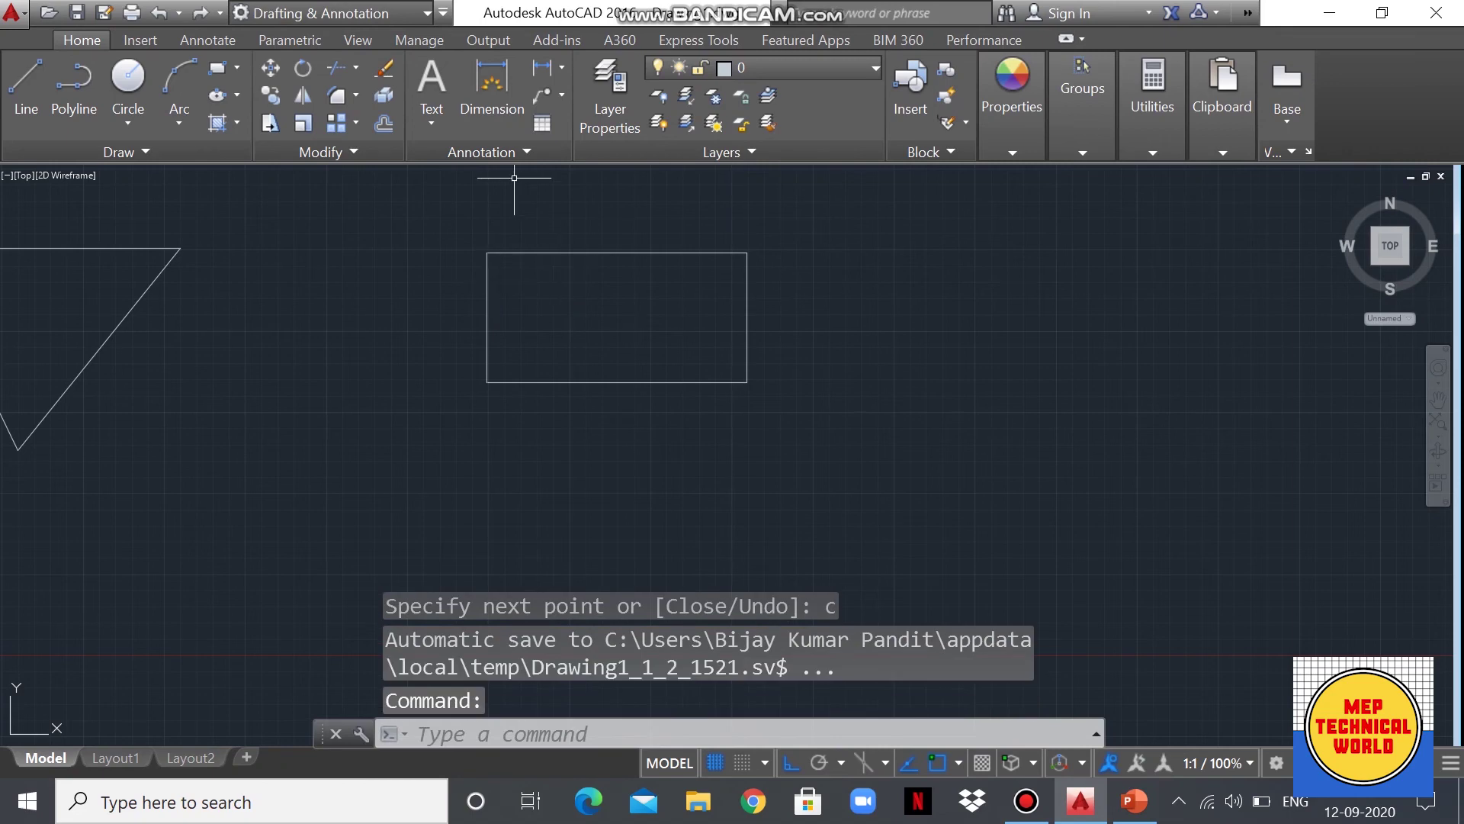
# Step: Dimension the rectangle's top edge between its two upper corners, placing the dimension line just above it
pyautogui.scroll(6, 597, 273)
pyautogui.scroll(-6, 599, 263)
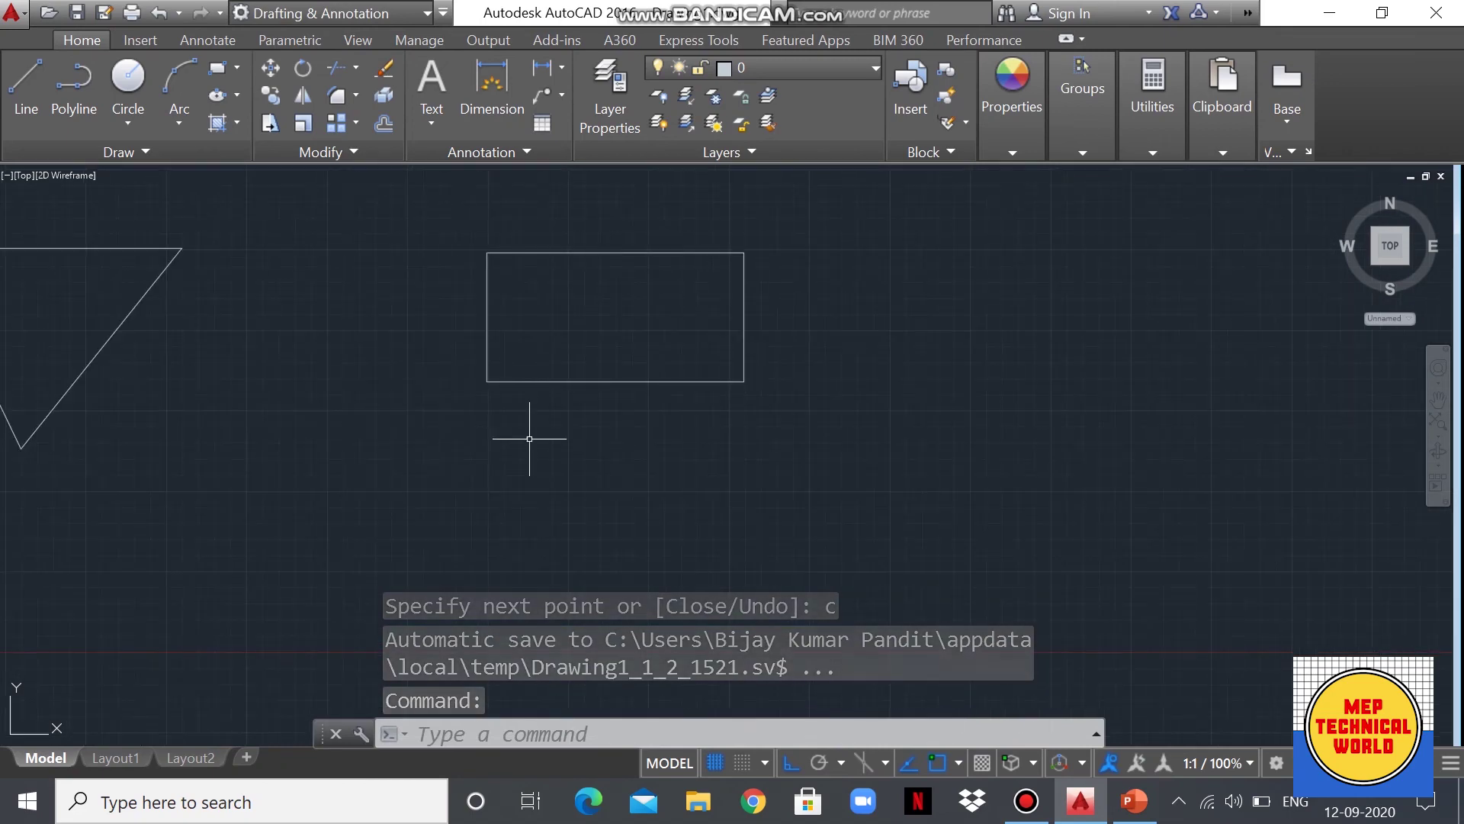
pyautogui.scroll(5, 568, 241)
pyautogui.scroll(-8, 566, 243)
pyautogui.scroll(4, 526, 282)
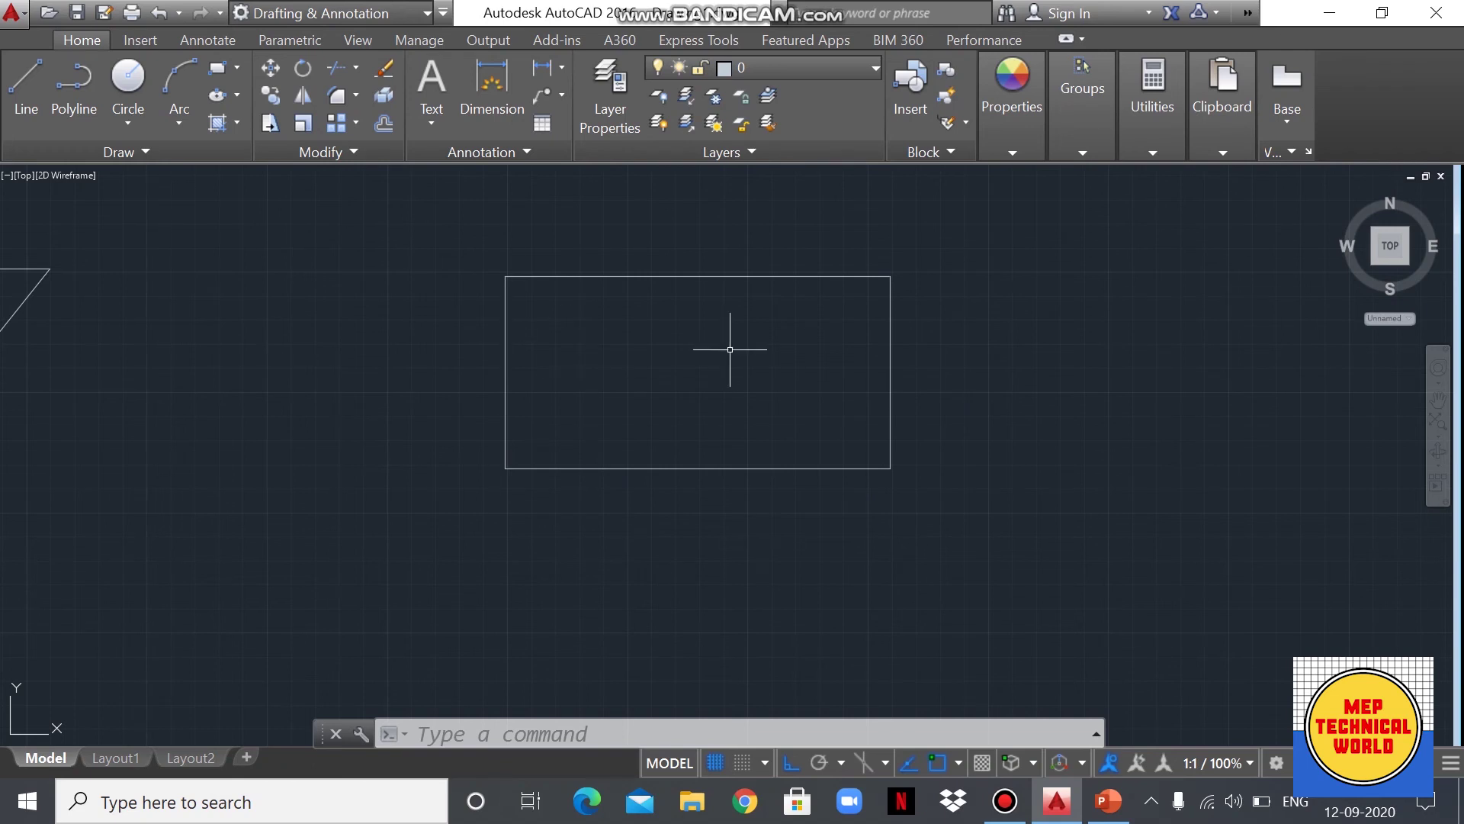
pyautogui.click(488, 80)
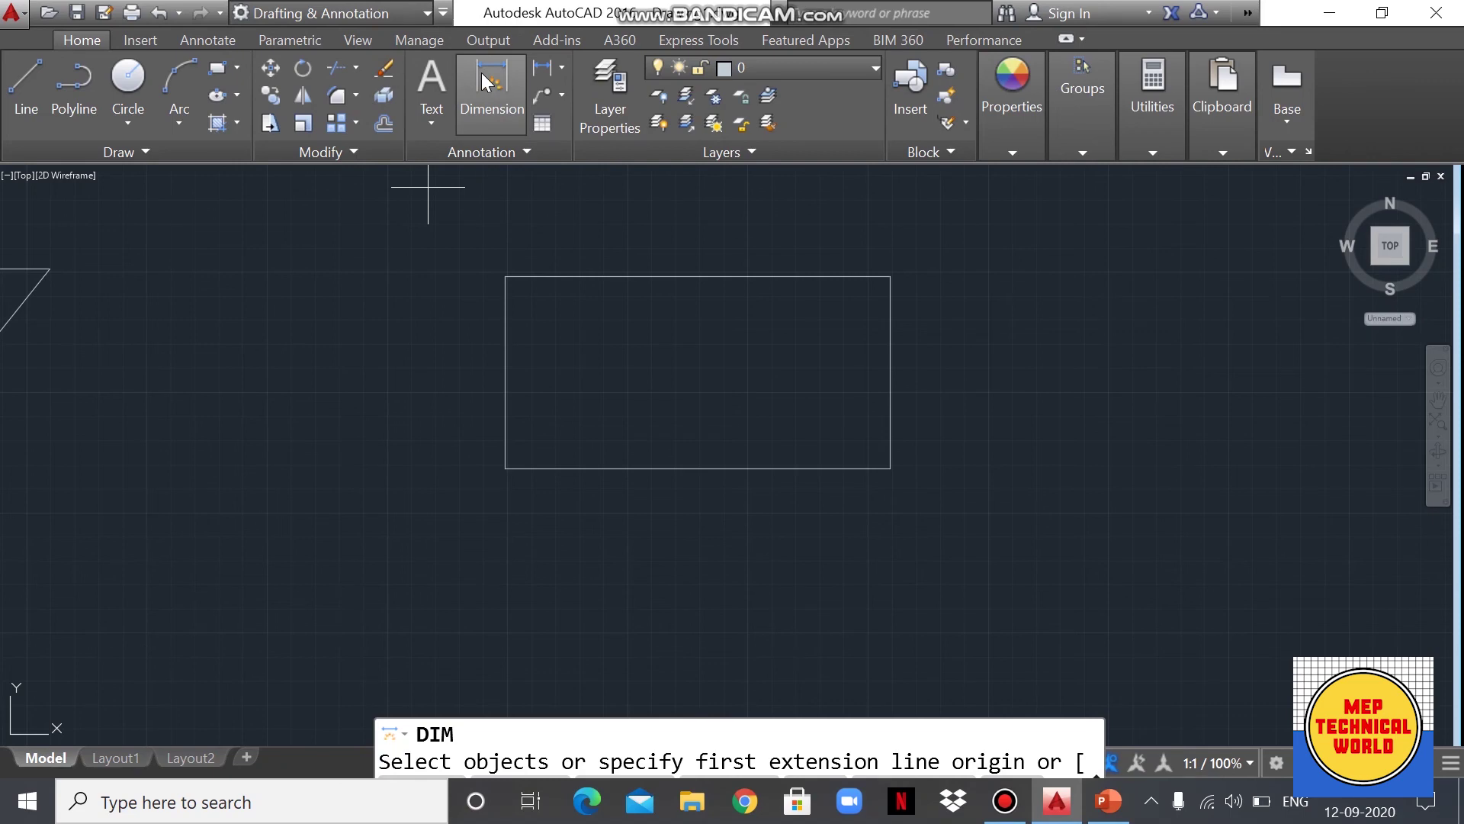
pyautogui.click(505, 276)
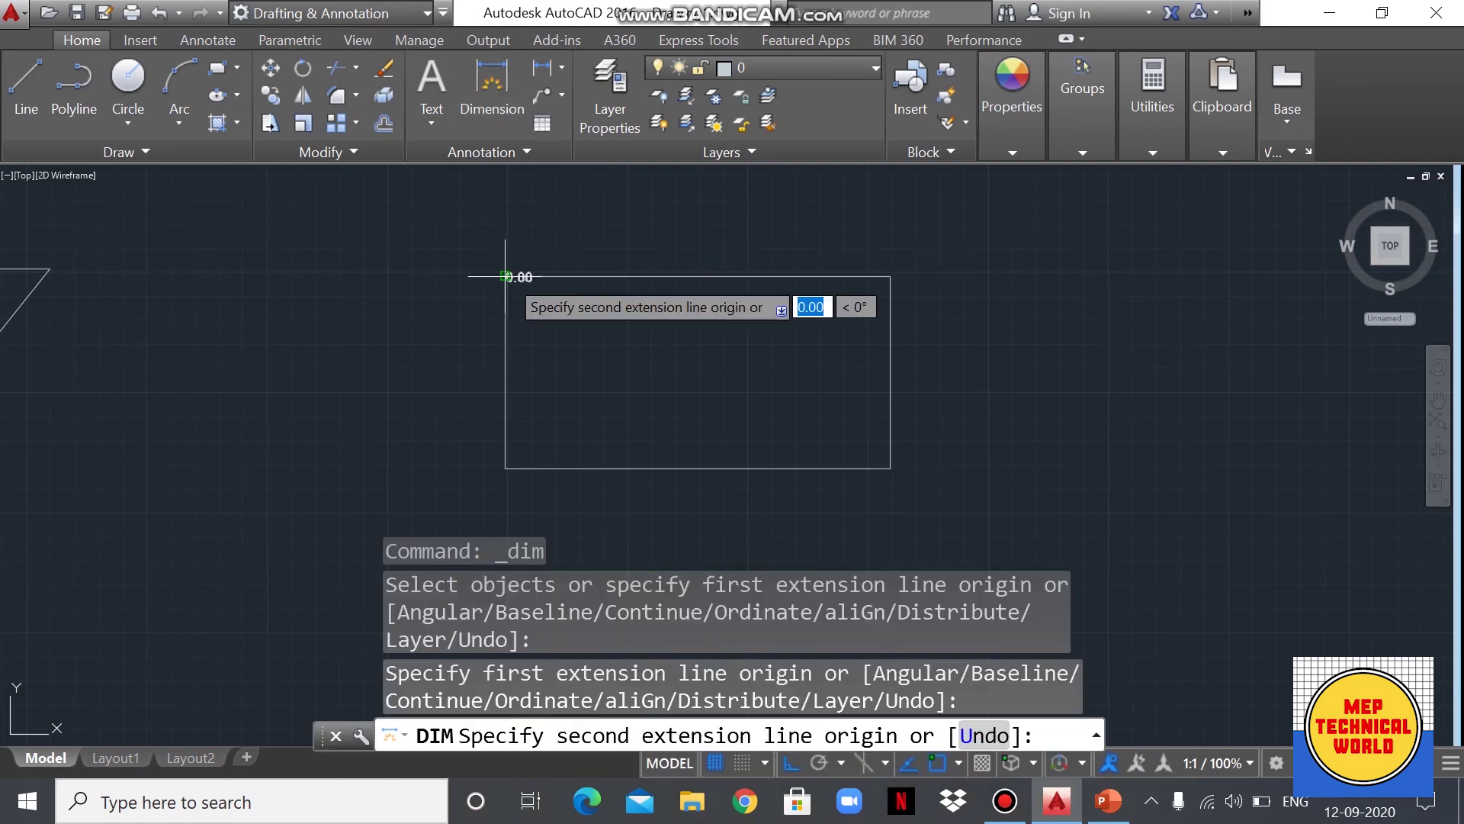
pyautogui.click(890, 275)
pyautogui.click(686, 243)
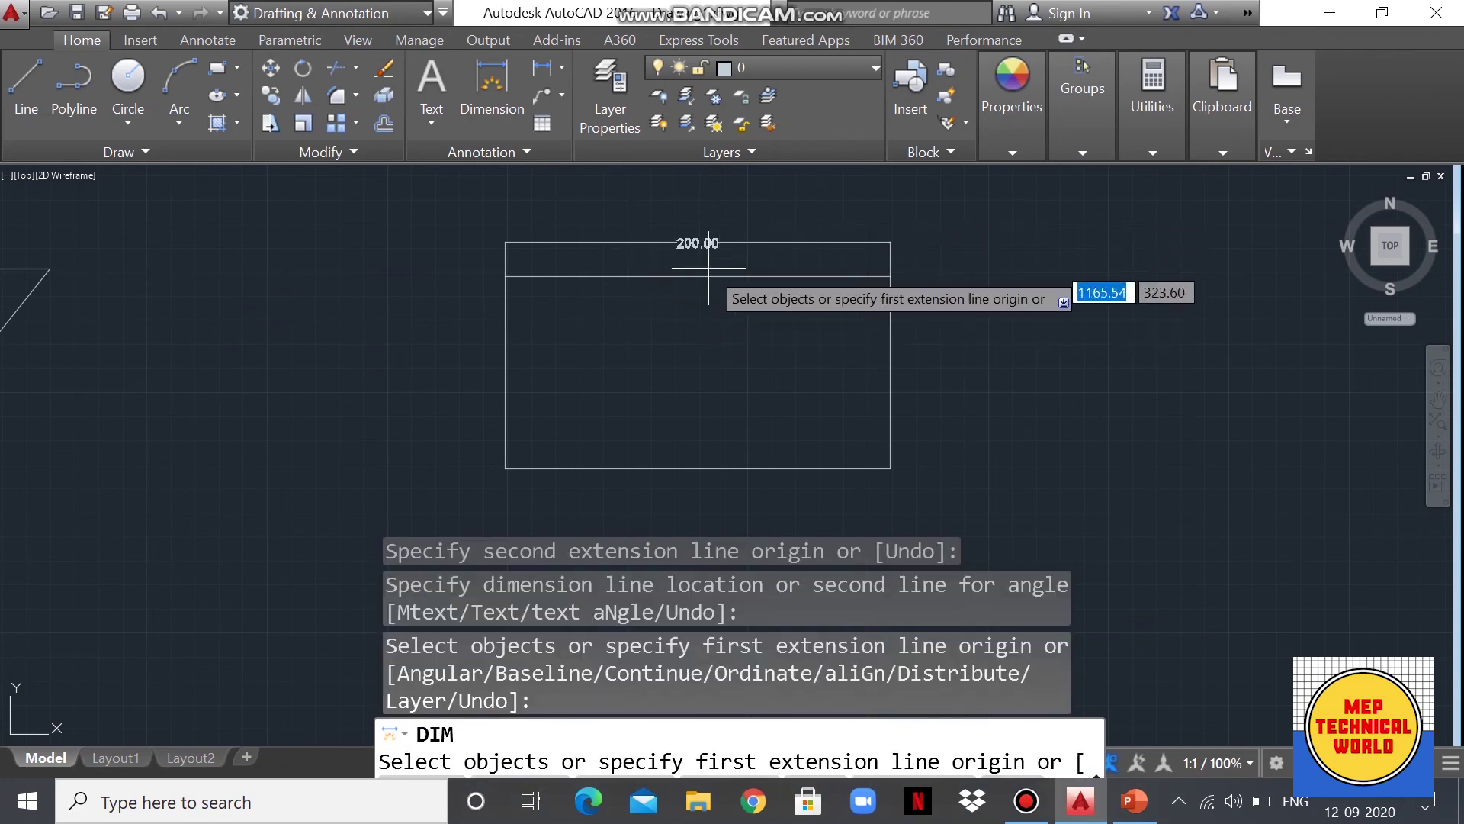
# Step: Dimension the rectangle's right edge from its upper to its lower corner, placing the dimension line just outside that edge
pyautogui.click(889, 275)
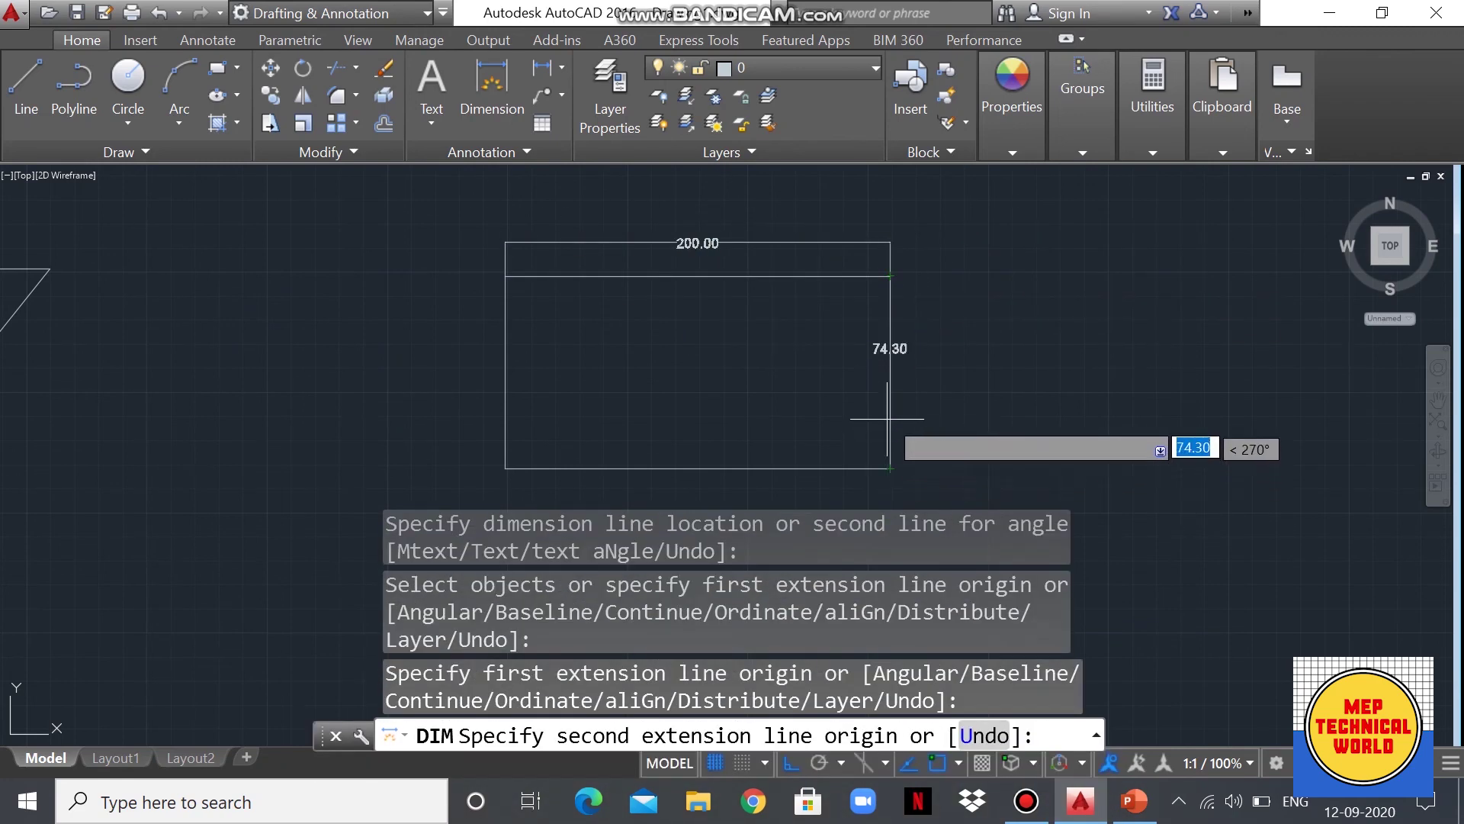
pyautogui.click(890, 468)
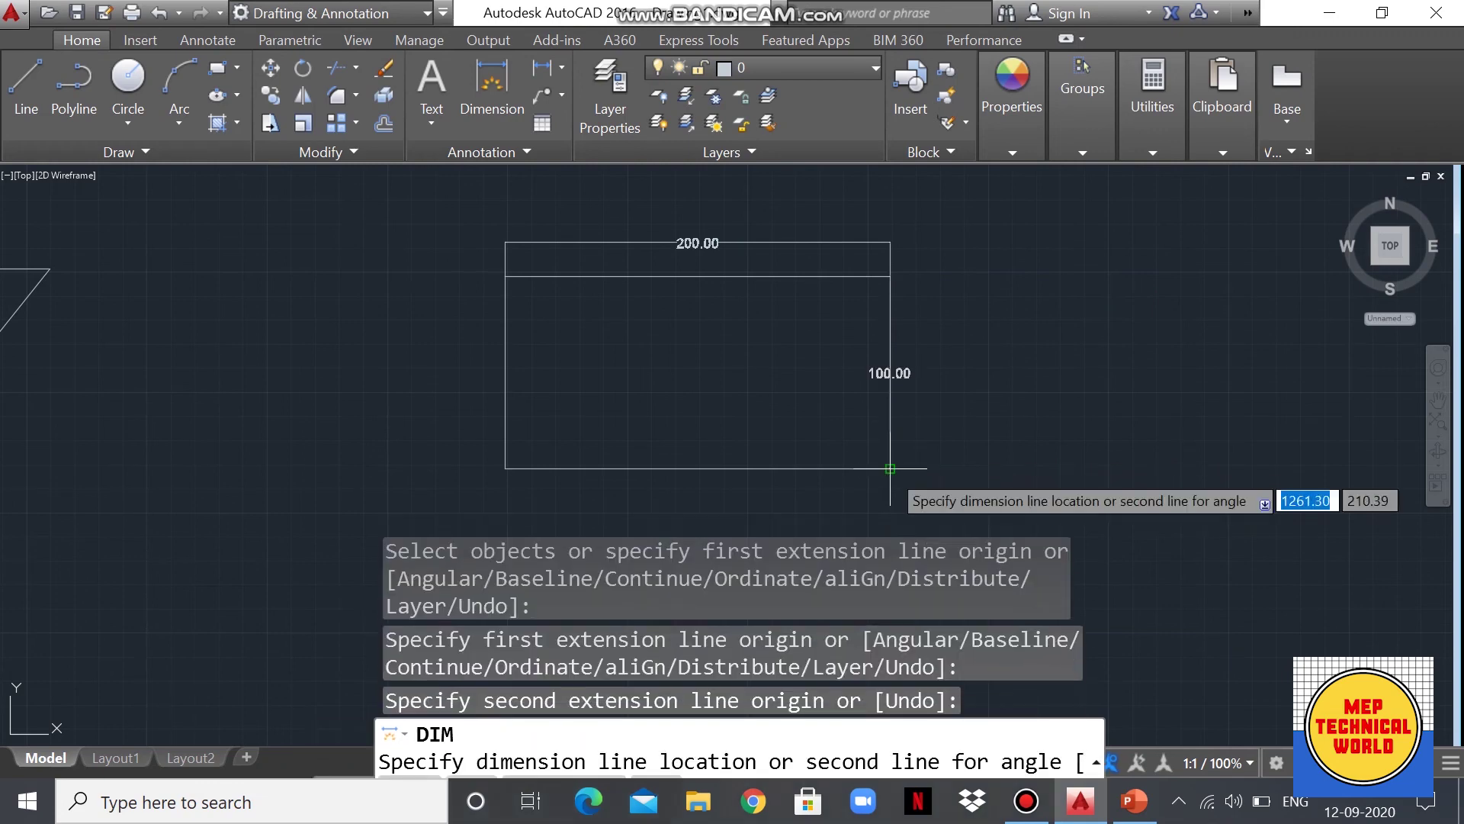
pyautogui.click(937, 468)
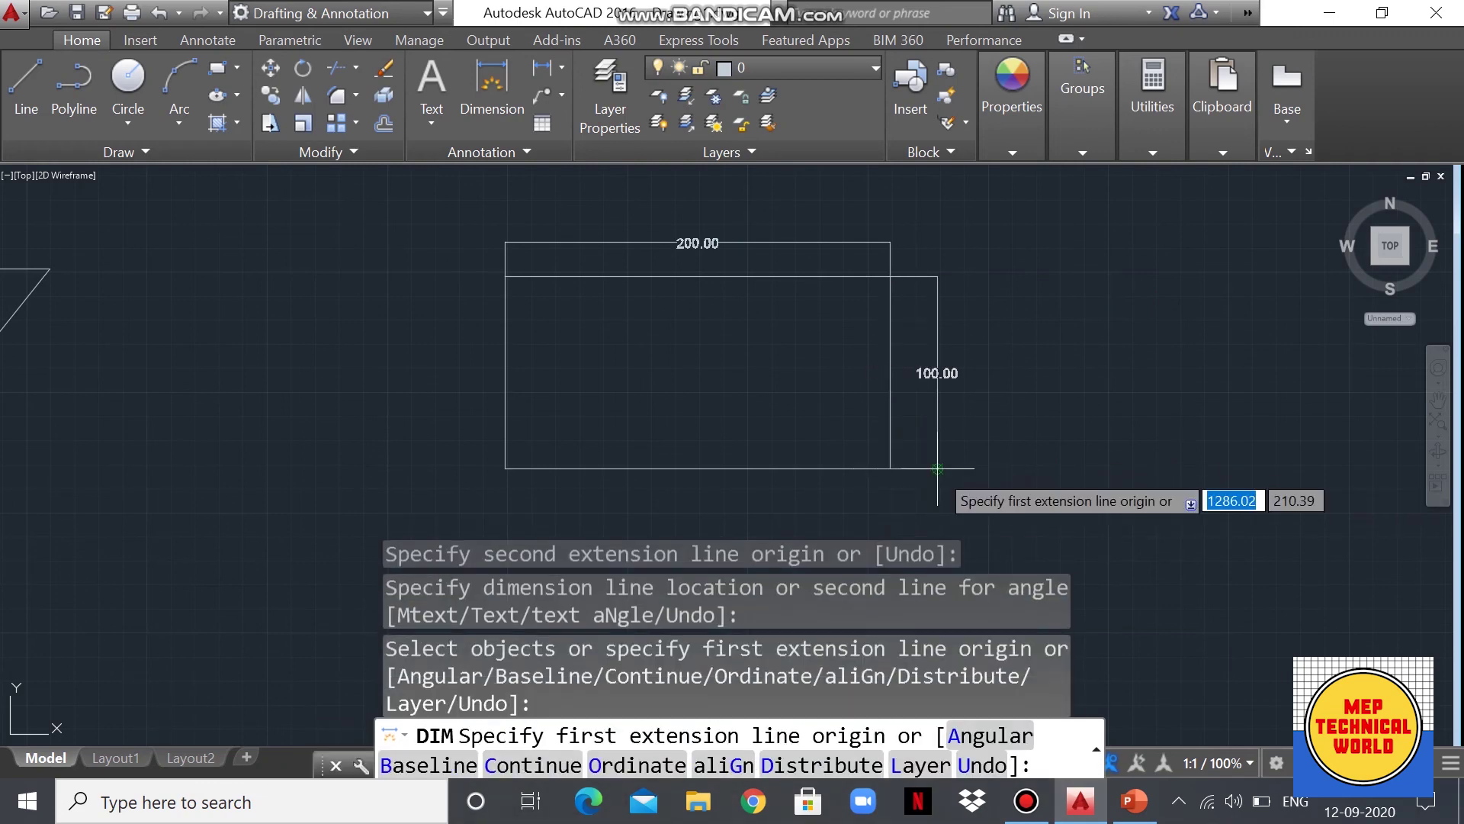
# Step: Dimension the rectangle's bottom edge between its two lower corners, placing the dimension line just below it
pyautogui.click(890, 468)
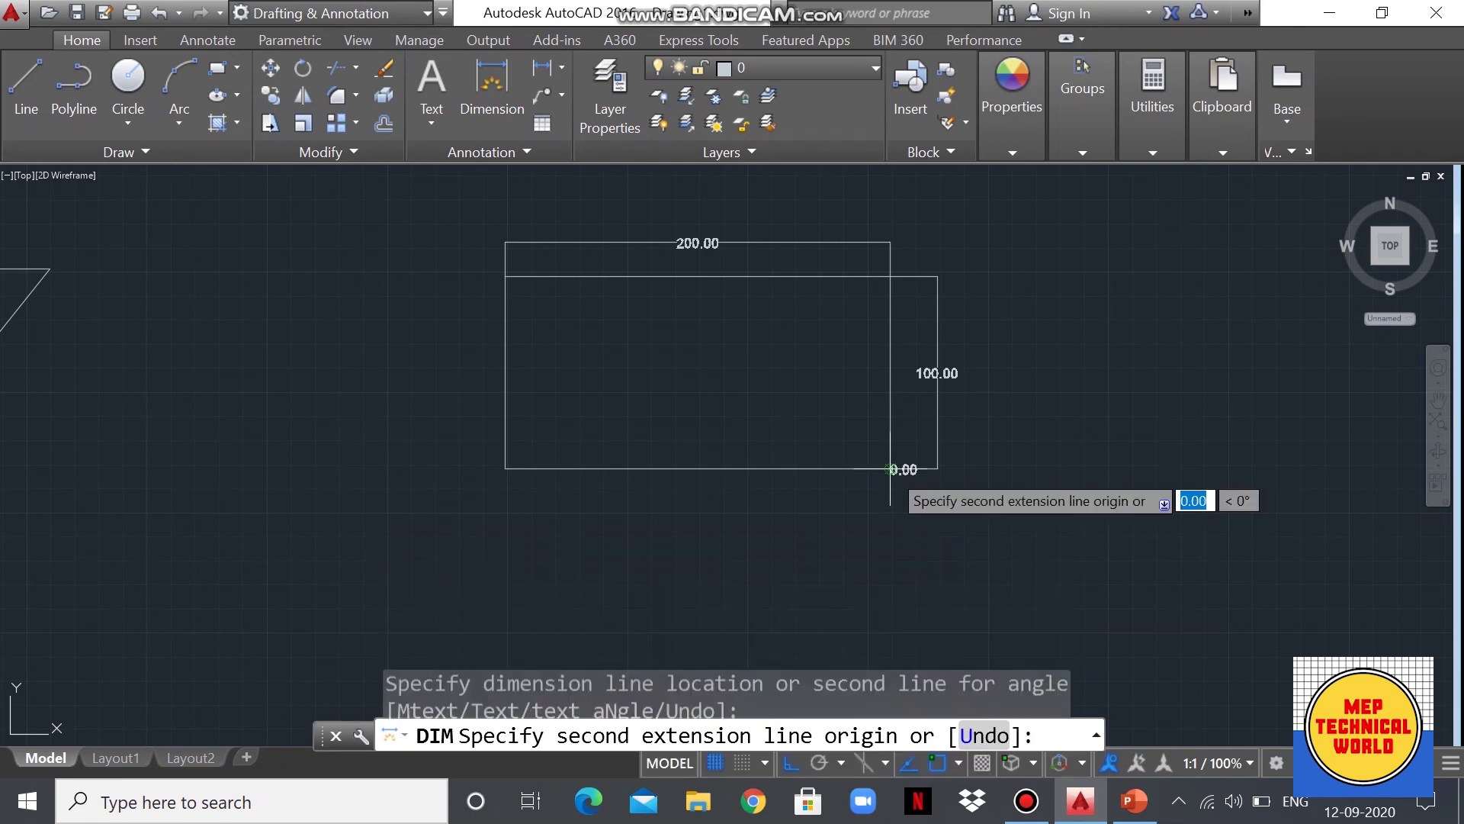
pyautogui.click(504, 468)
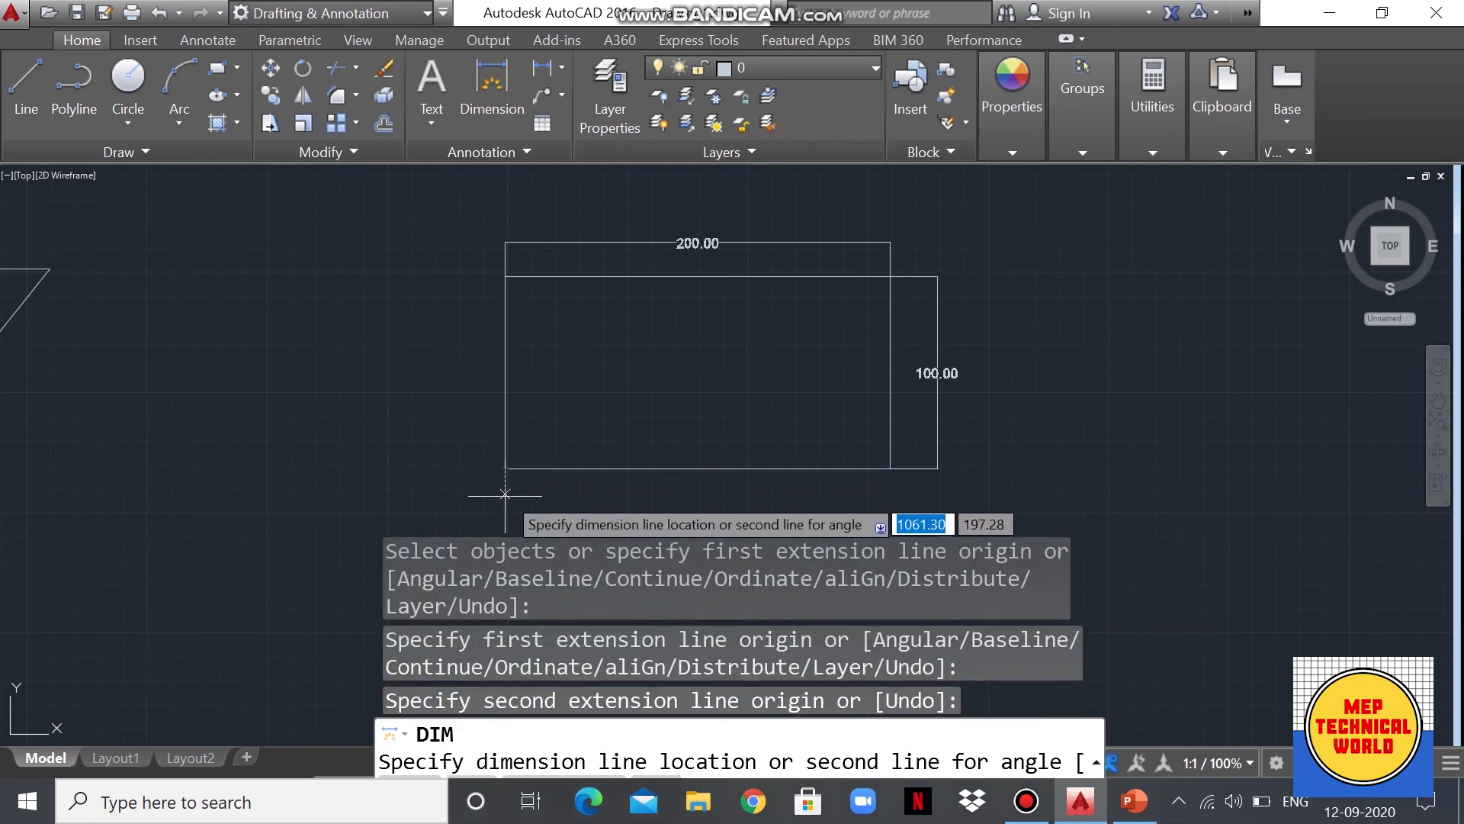
pyautogui.click(505, 497)
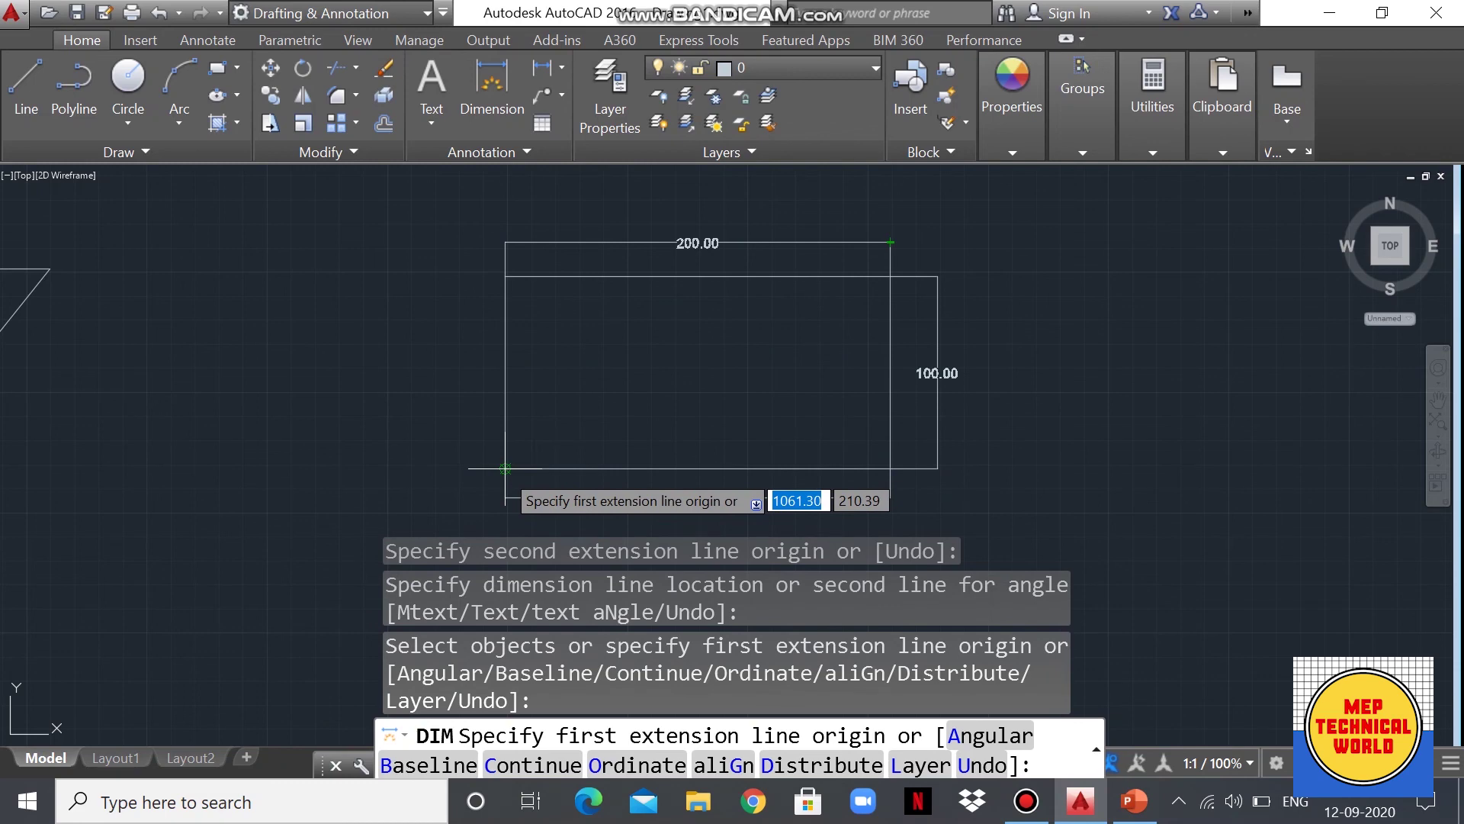
# Step: Dimension the rectangle's left edge from its lower to its upper corner, placing the dimension line outside to the left
pyautogui.click(505, 468)
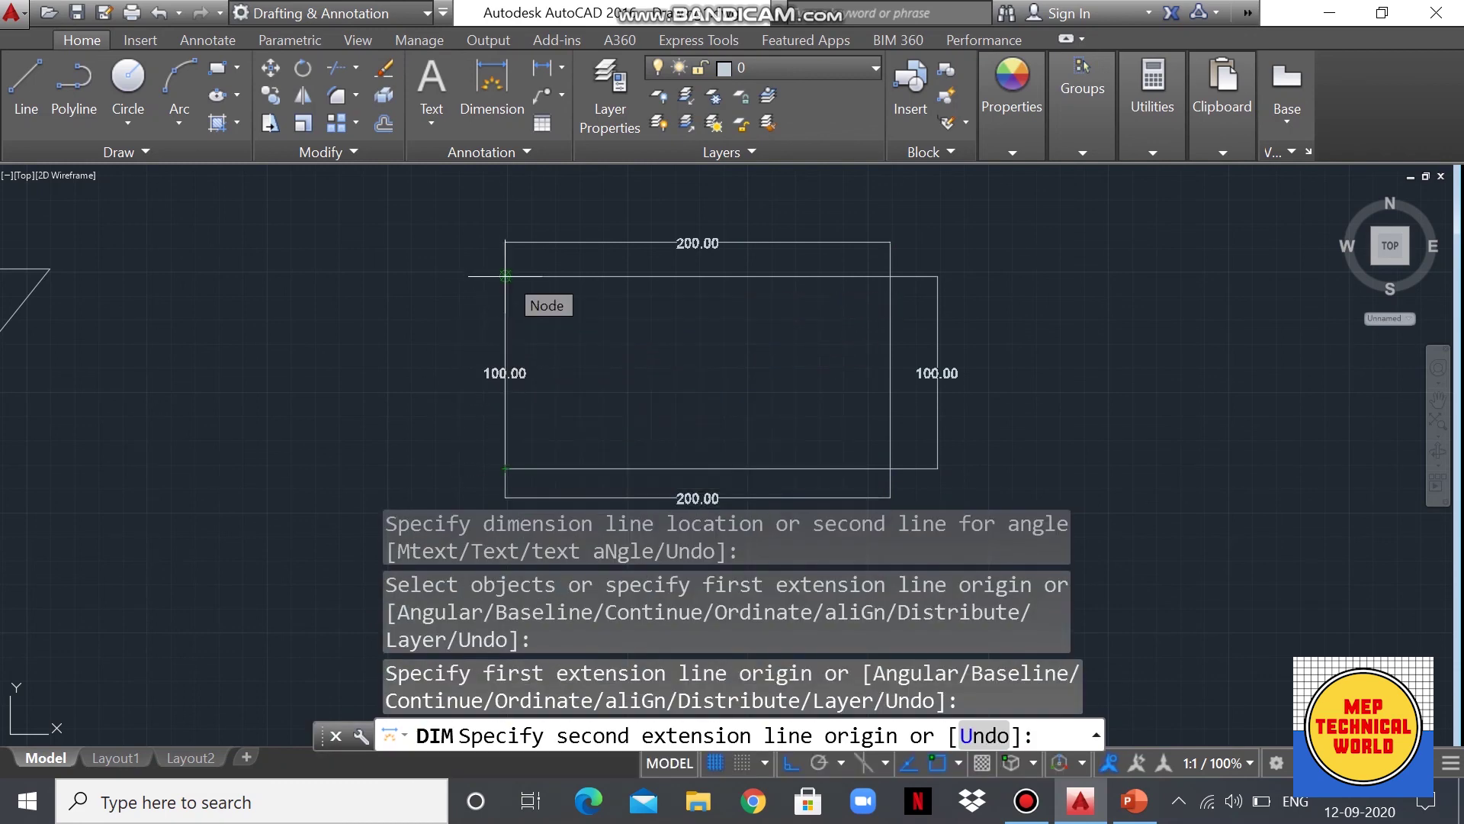
pyautogui.click(505, 275)
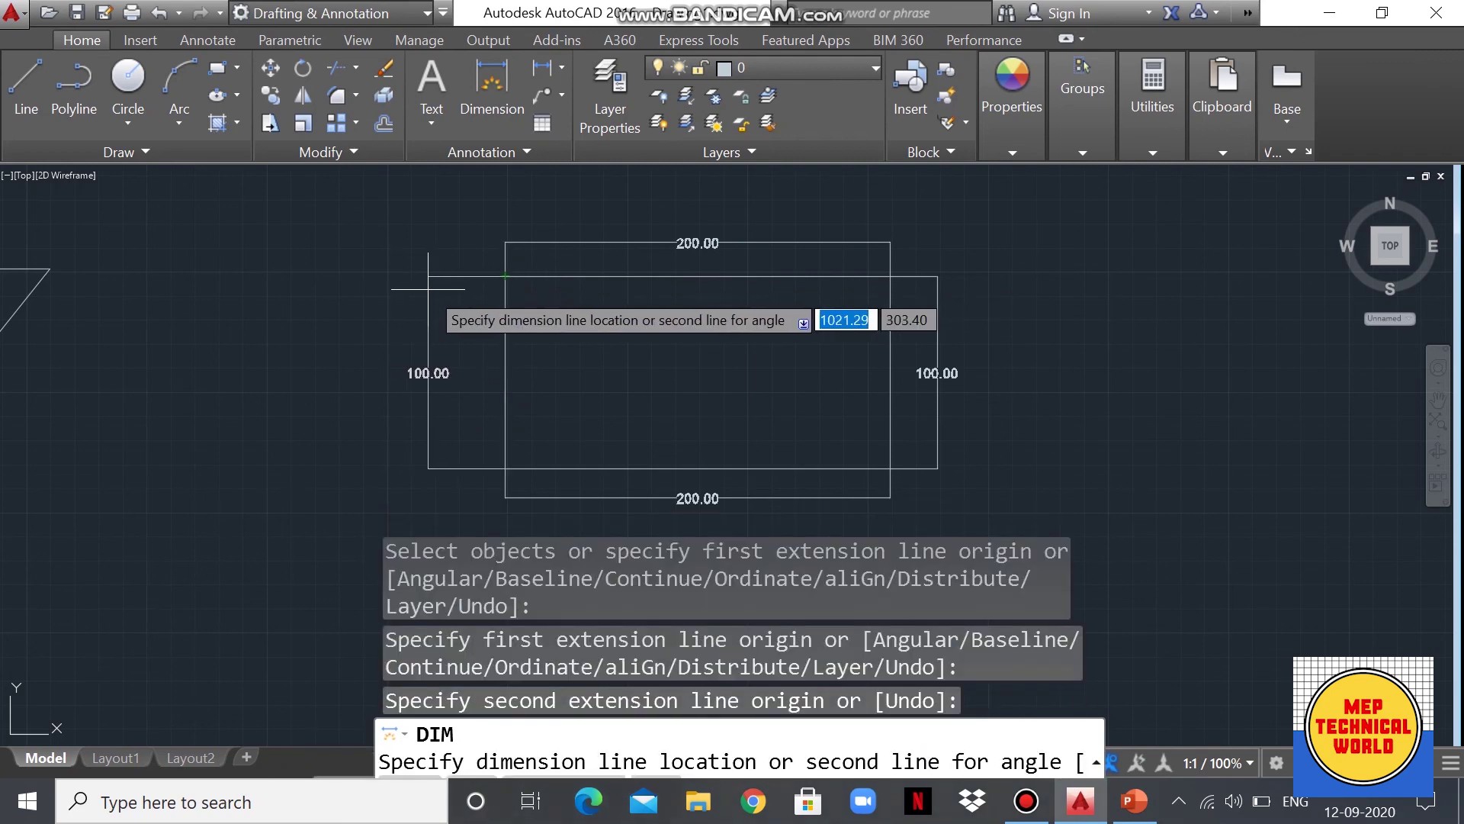
pyautogui.click(428, 289)
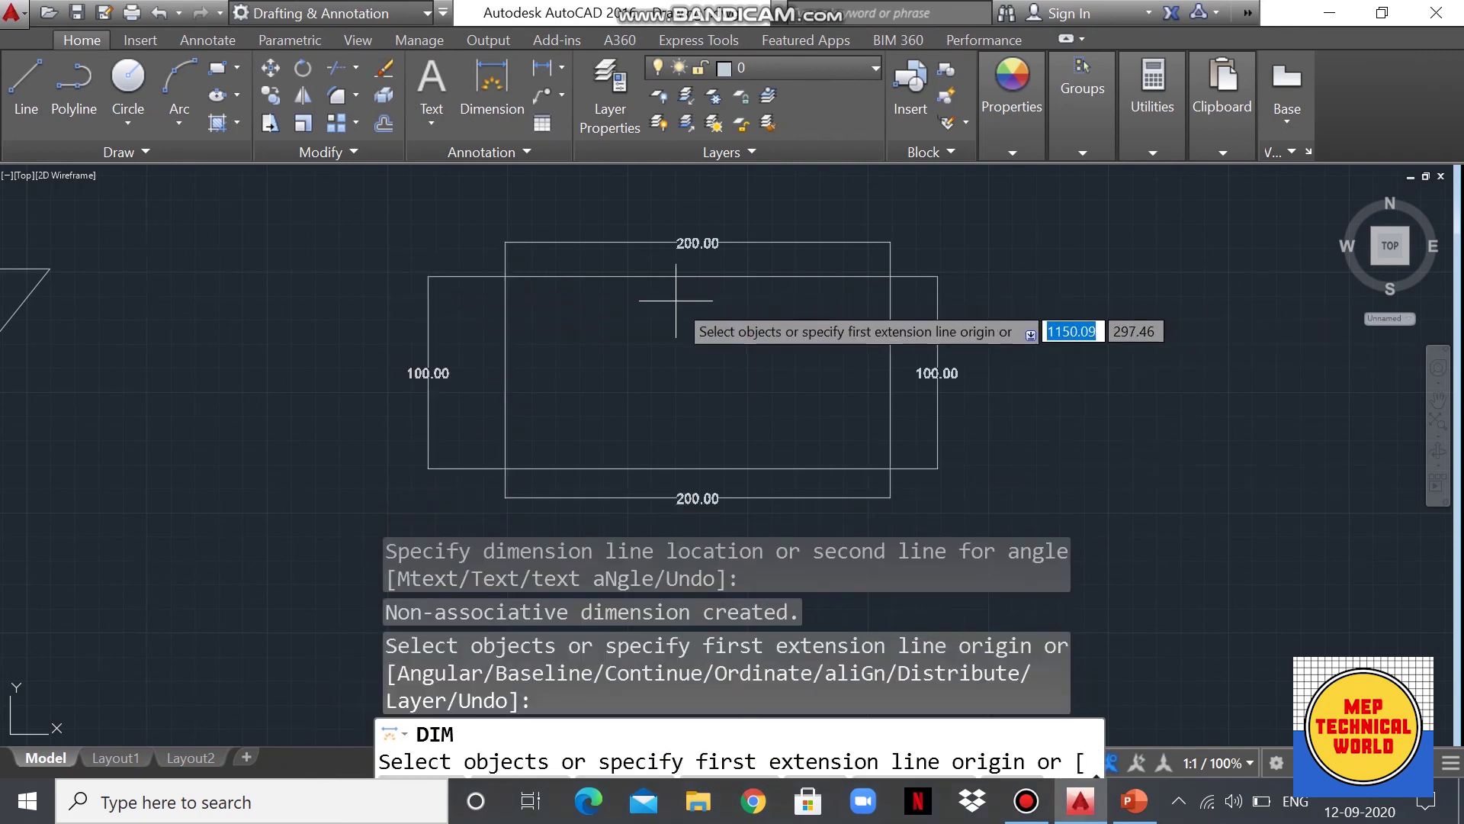